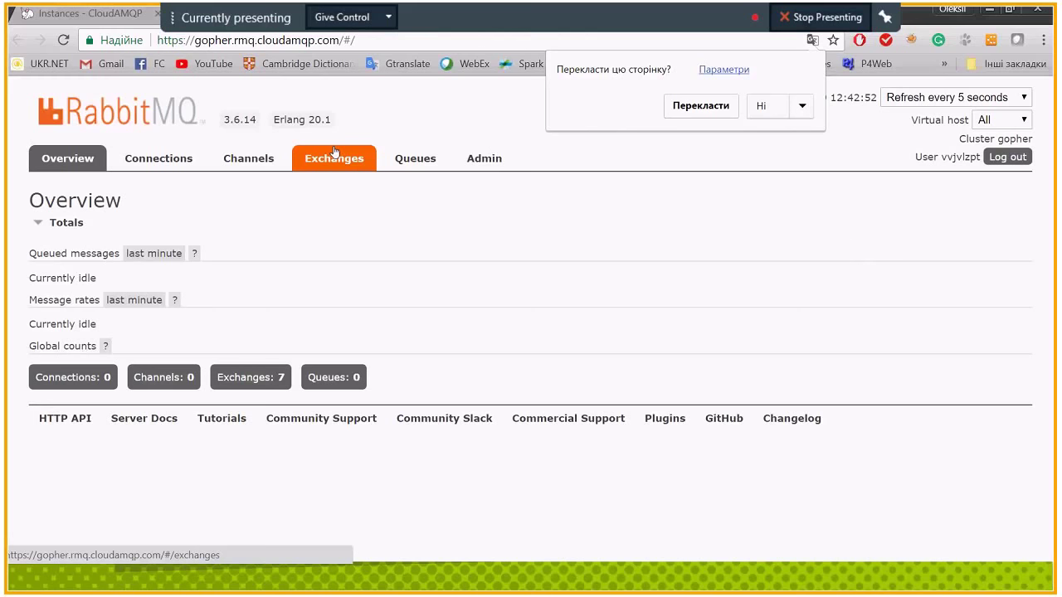
# - Open the exchanges list and start a new exchange named tets_exchange
pyautogui.click(324, 159)
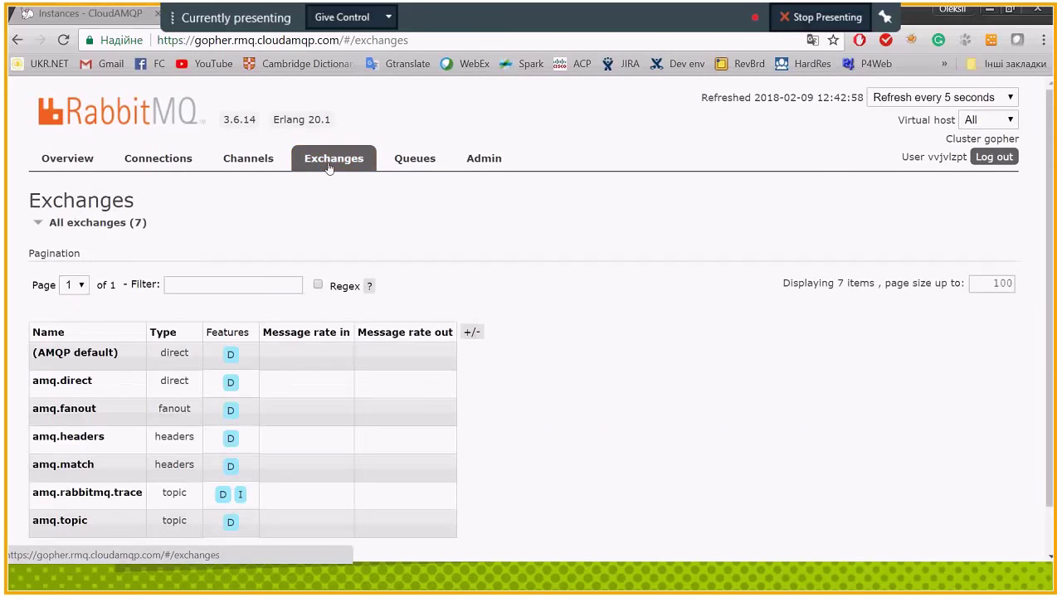
pyautogui.scroll(-1, 498, 249)
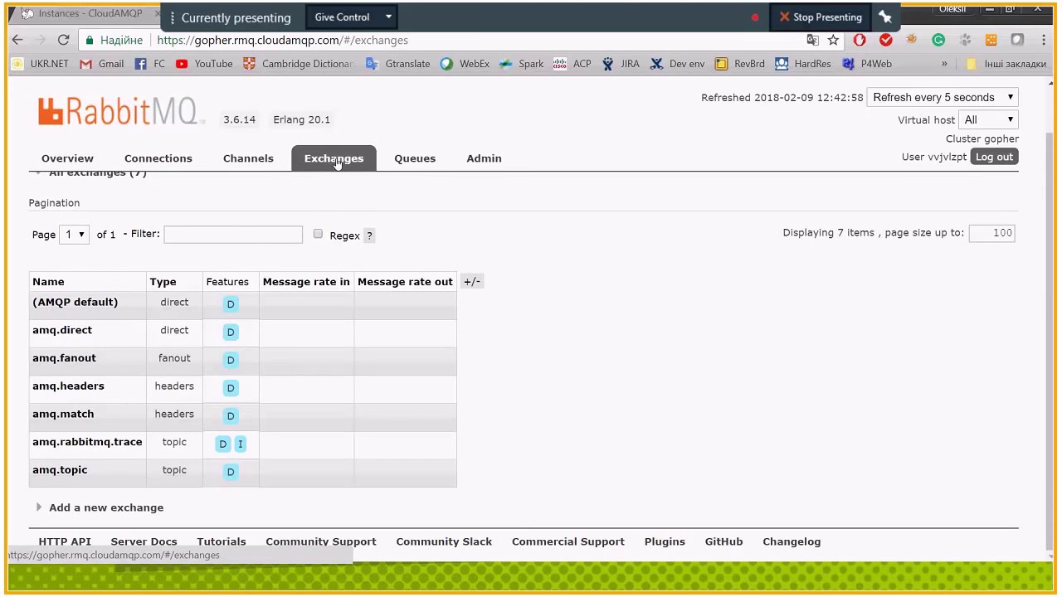
pyautogui.click(224, 506)
pyautogui.scroll(-3, 232, 491)
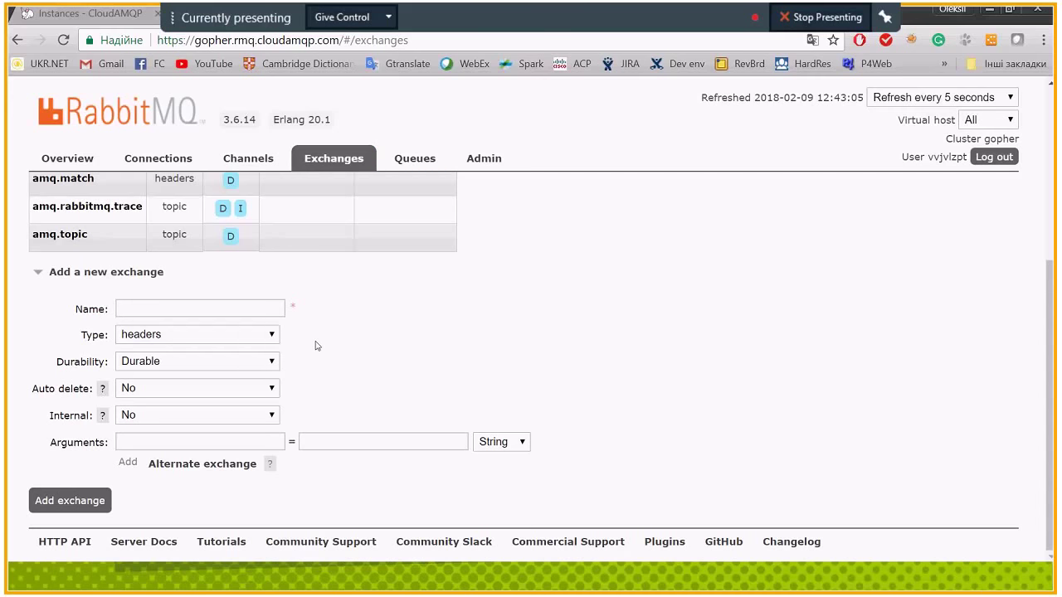
pyautogui.click(217, 311)
pyautogui.write('tets_exchange')
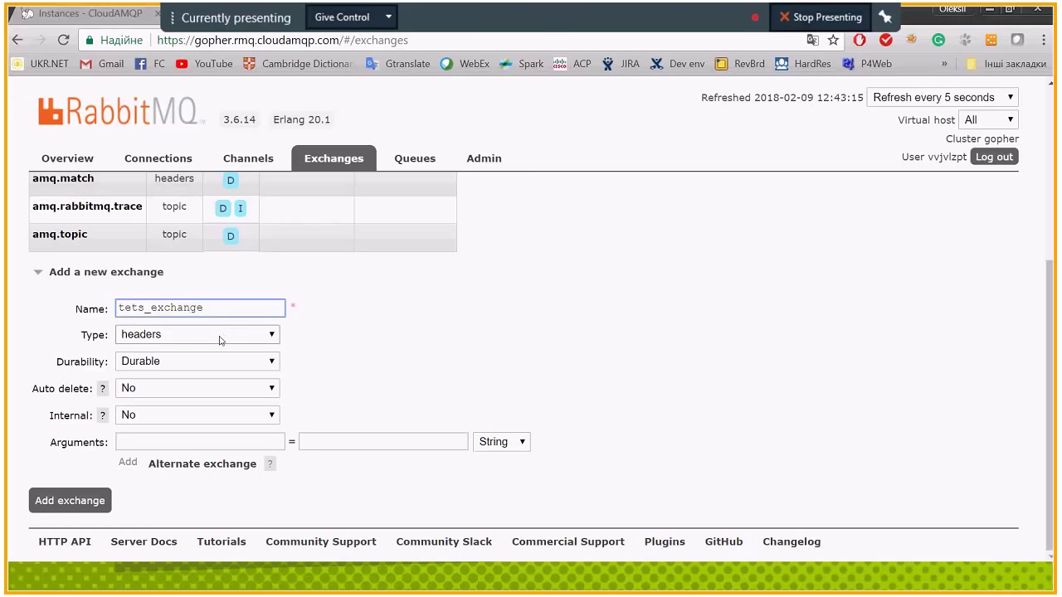
# - Set the new exchange's type to direct and its durability to Durable
pyautogui.click(207, 336)
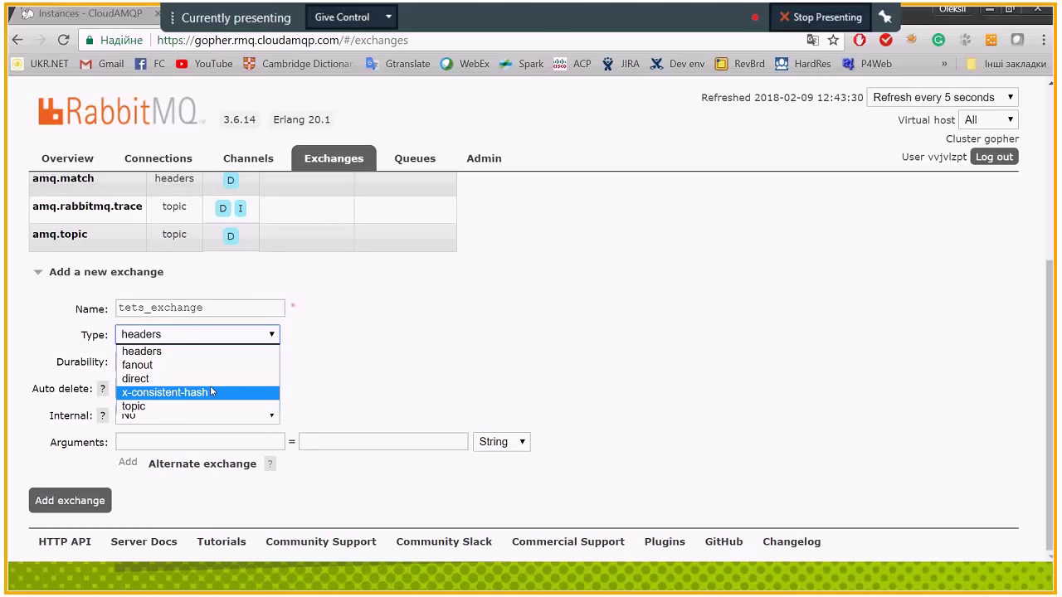
pyautogui.click(169, 381)
pyautogui.click(172, 365)
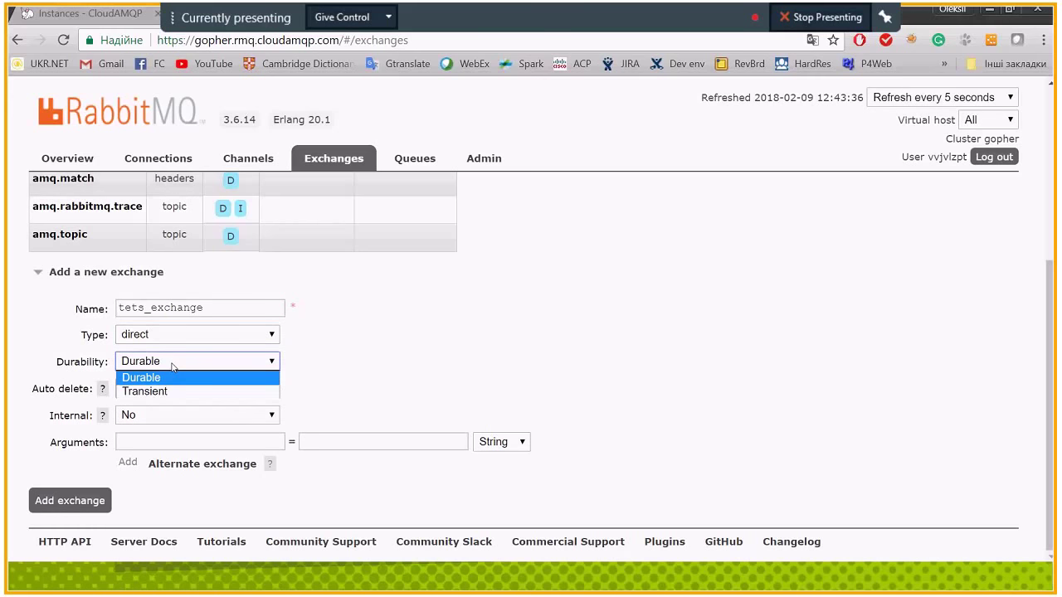
pyautogui.click(172, 365)
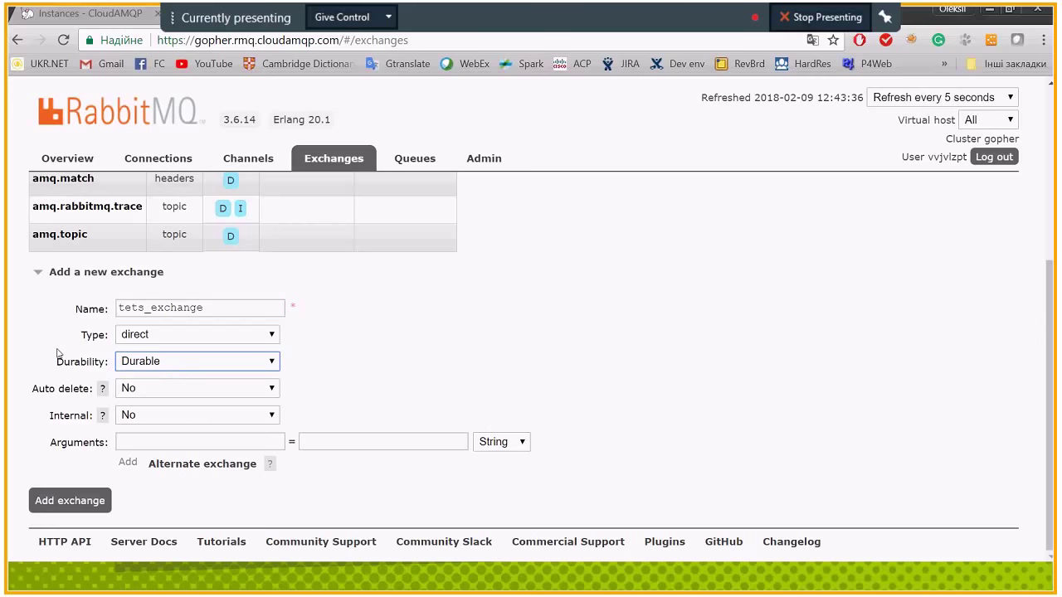
pyautogui.click(165, 365)
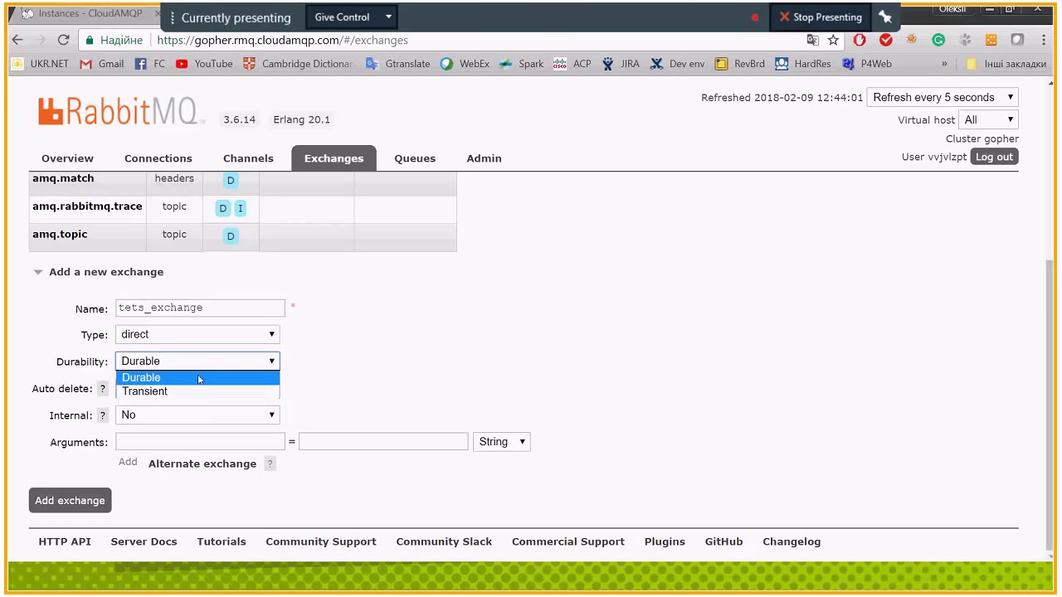
pyautogui.click(199, 379)
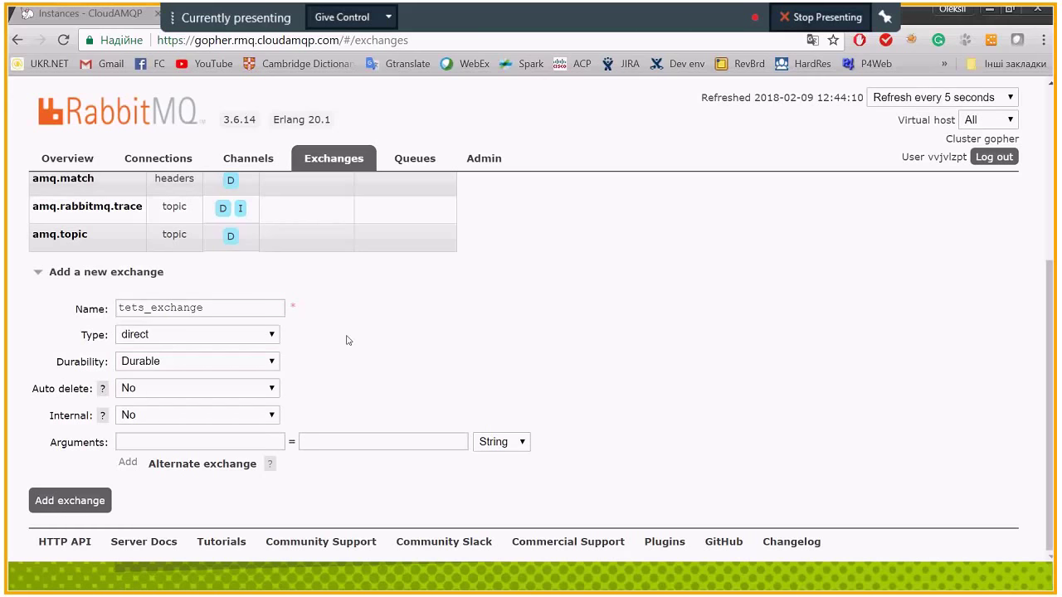
# - Review the new exchange's auto delete, internal and arguments options, and read the help on Alternate exchange
pyautogui.click(214, 389)
pyautogui.click(361, 381)
pyautogui.click(167, 390)
pyautogui.click(166, 390)
pyautogui.click(385, 374)
pyautogui.click(154, 417)
pyautogui.click(153, 431)
pyautogui.click(352, 380)
pyautogui.click(126, 442)
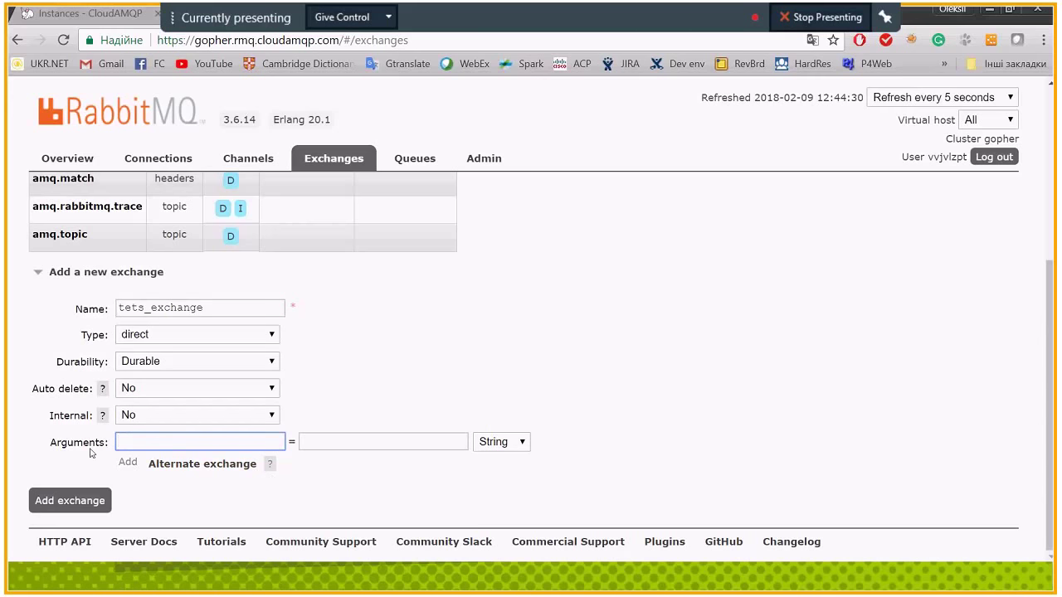
pyautogui.click(270, 464)
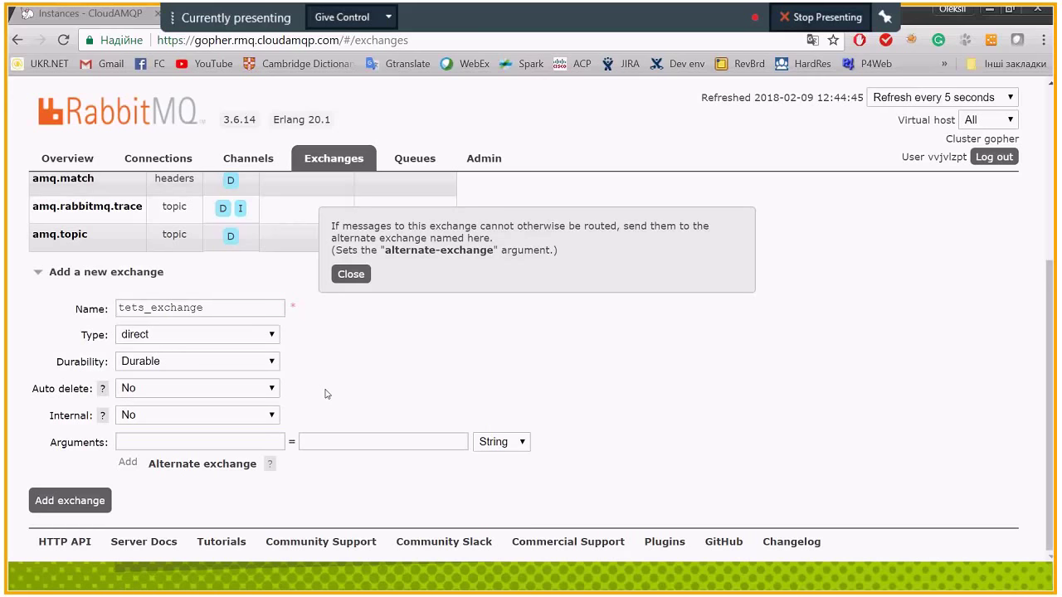
pyautogui.click(351, 274)
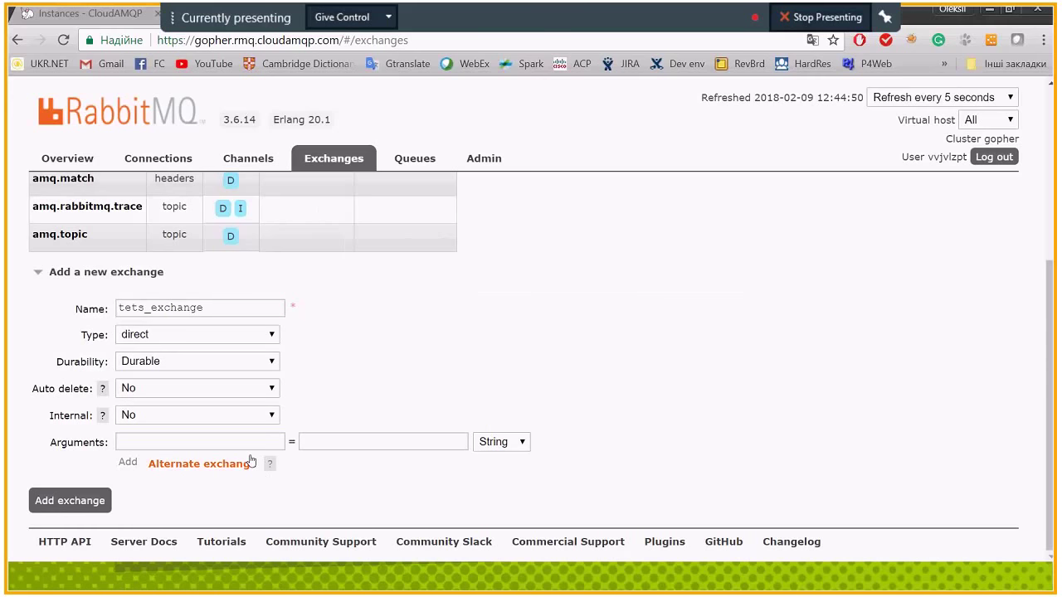
# - Keep the durability as Durable and add the exchange tets_exchange
pyautogui.click(172, 363)
pyautogui.click(173, 363)
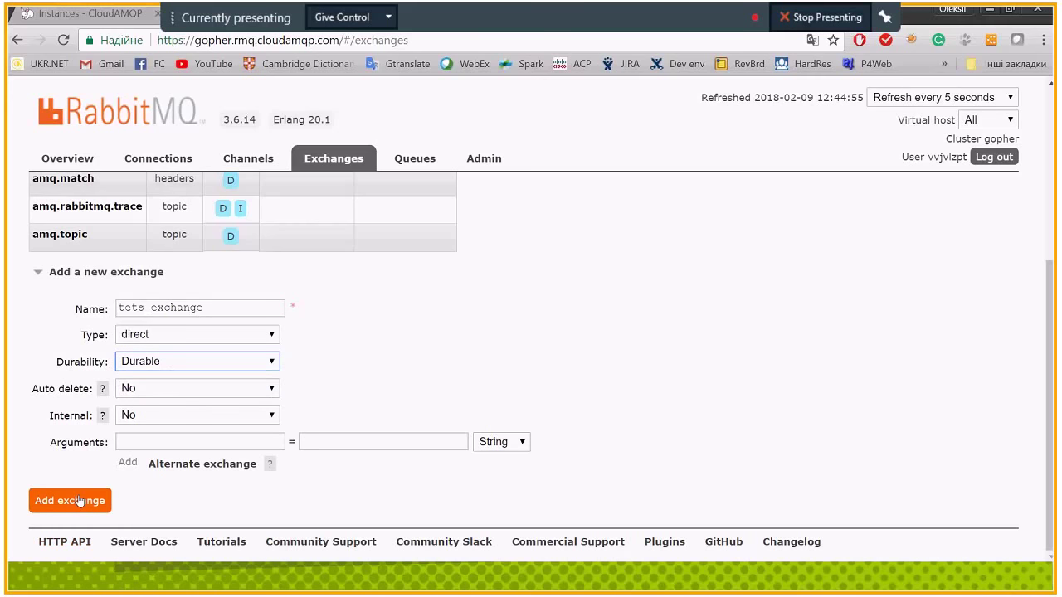
pyautogui.click(77, 501)
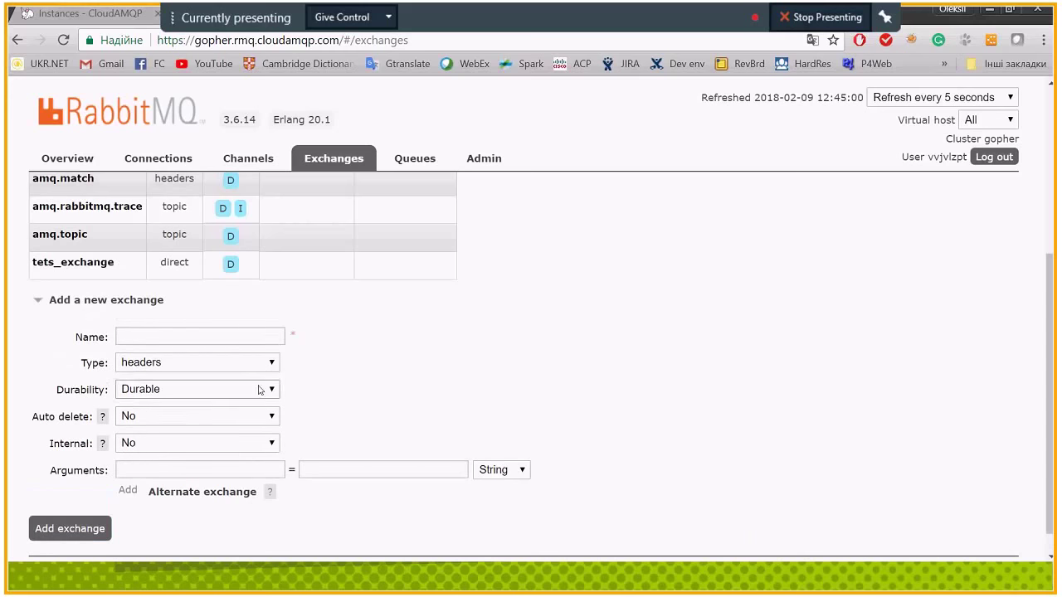
# - Open the details of tets_exchange and examine its bindings section
pyautogui.click(86, 263)
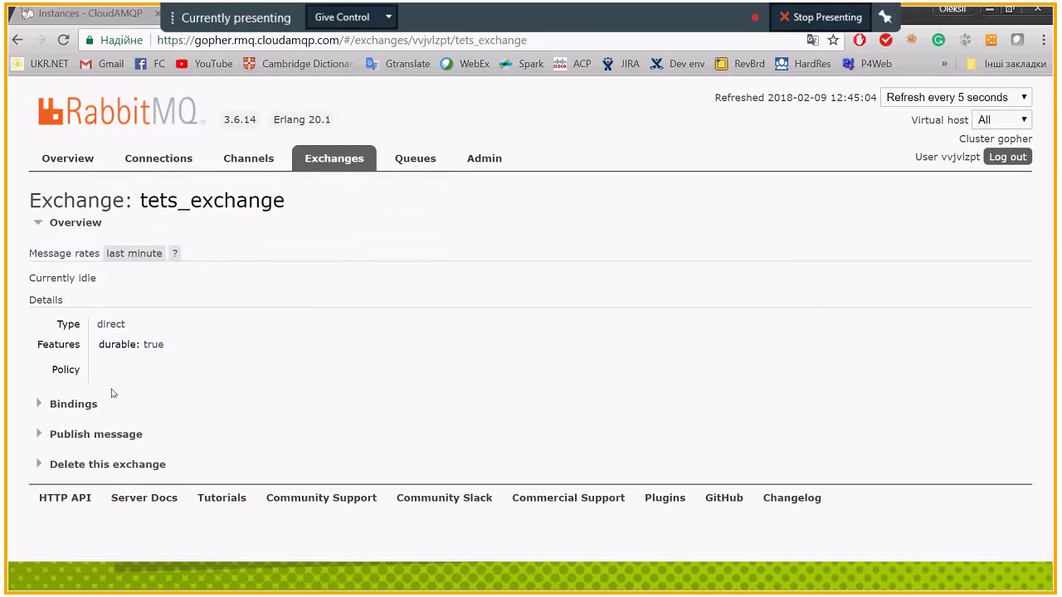
pyautogui.click(88, 412)
pyautogui.scroll(-3, 174, 315)
pyautogui.scroll(3, 315, 230)
# - Go to the queues list and start a new queue named test_Q
pyautogui.click(411, 162)
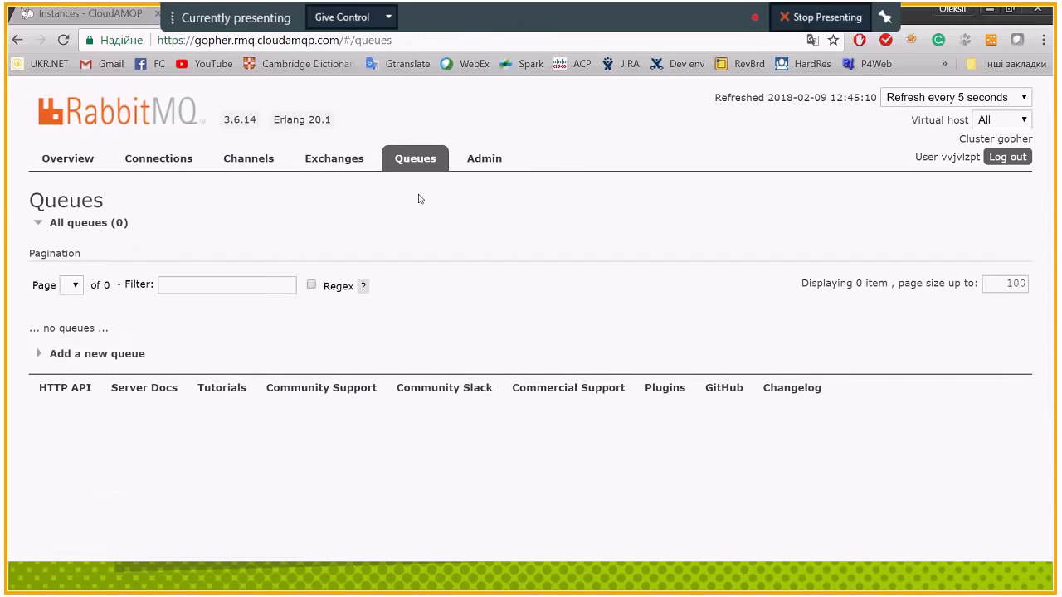
pyautogui.click(96, 356)
pyautogui.scroll(-1, 207, 363)
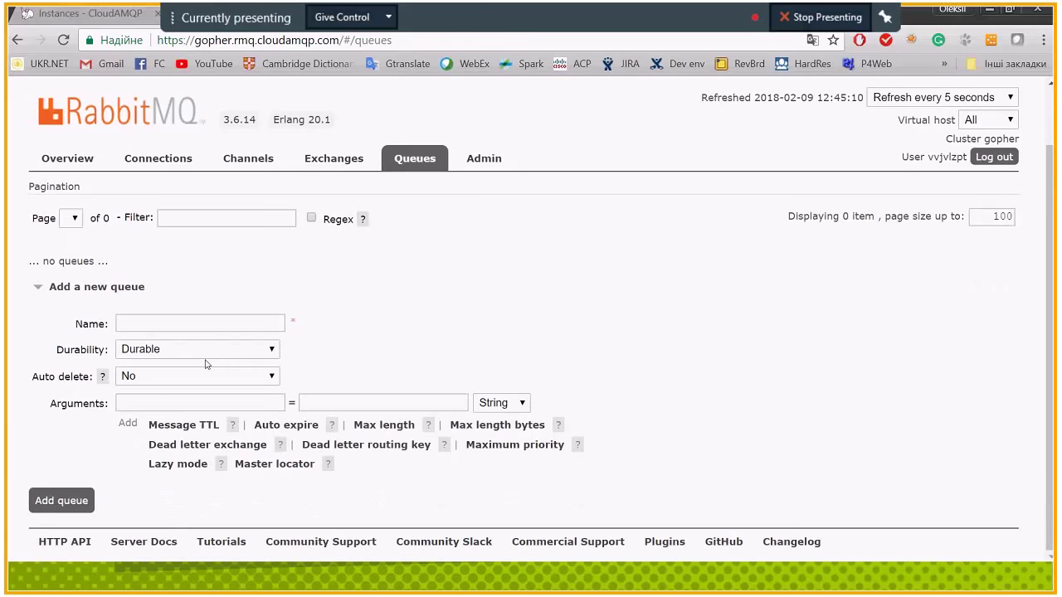
pyautogui.click(176, 330)
pyautogui.write('test_q')
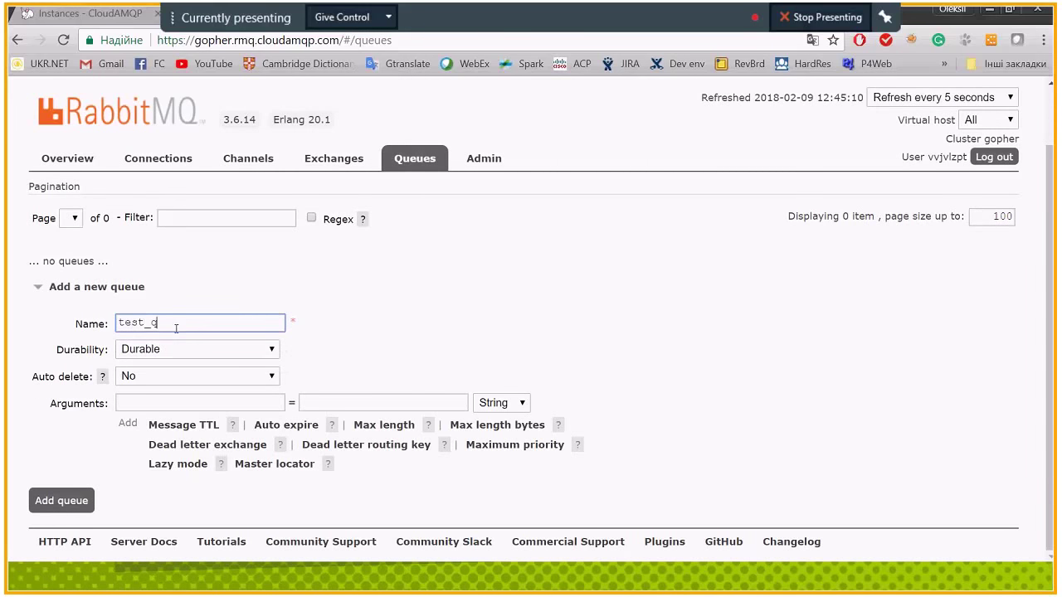
pyautogui.press('BackSpace')
pyautogui.write('Q')
# - Review the durability and auto delete choices for the new queue, keeping Durable and No
pyautogui.click(159, 352)
pyautogui.click(159, 352)
pyautogui.click(176, 352)
pyautogui.click(176, 352)
pyautogui.click(354, 343)
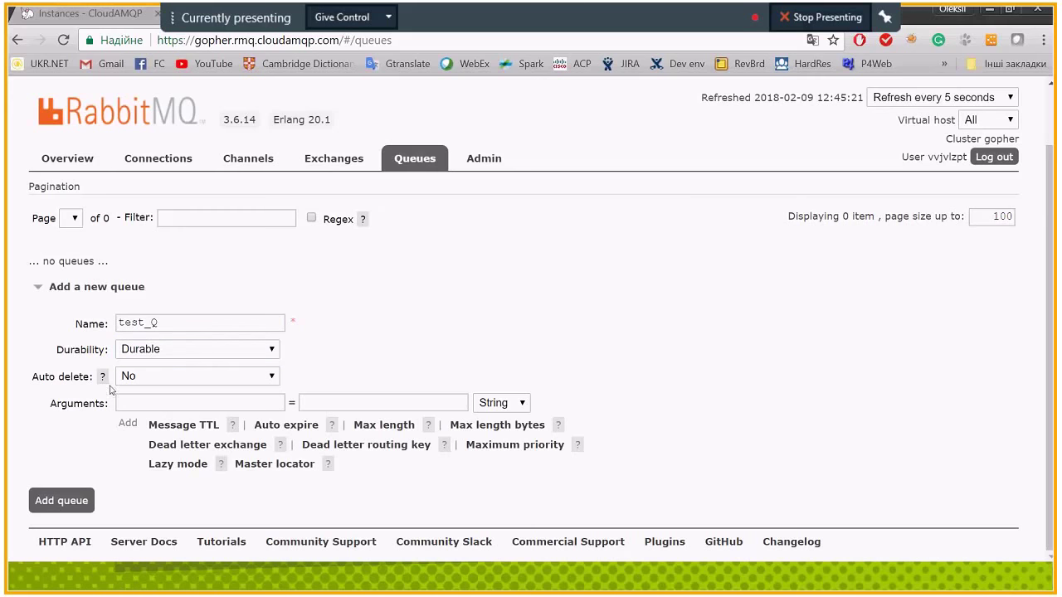
pyautogui.click(165, 377)
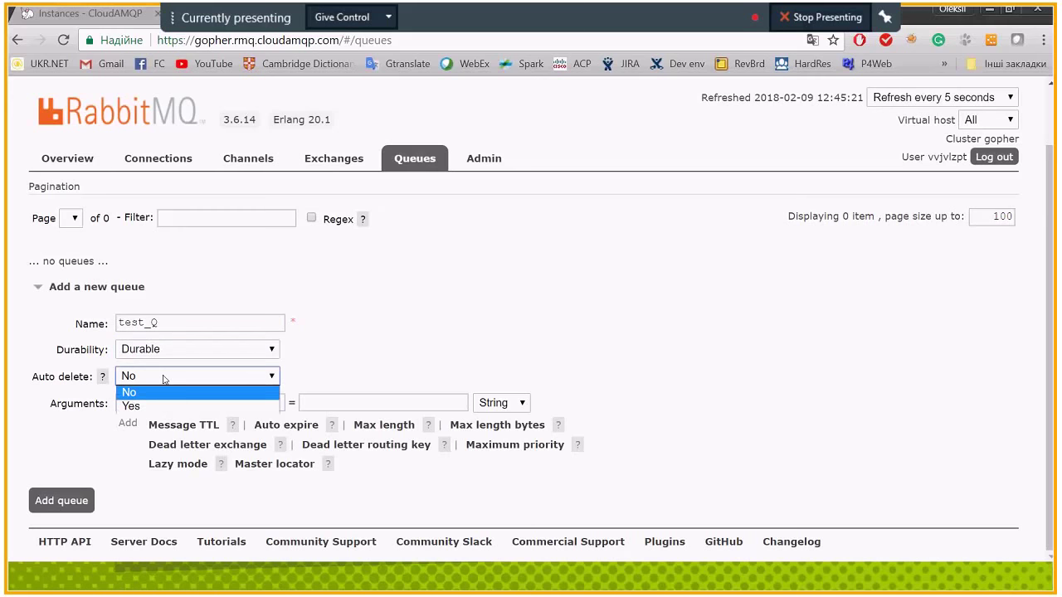
pyautogui.click(166, 378)
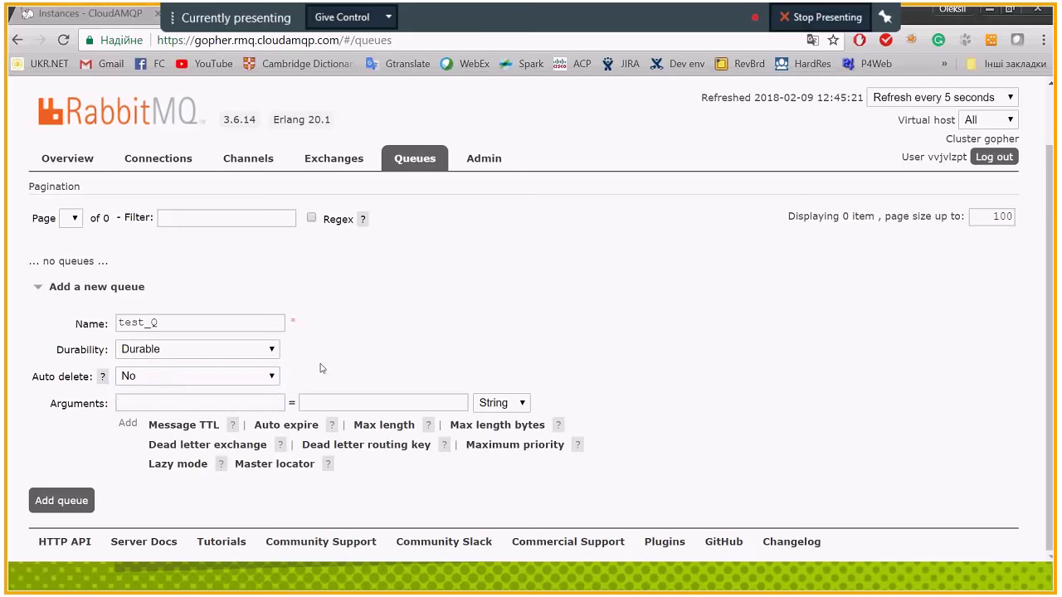
pyautogui.click(184, 378)
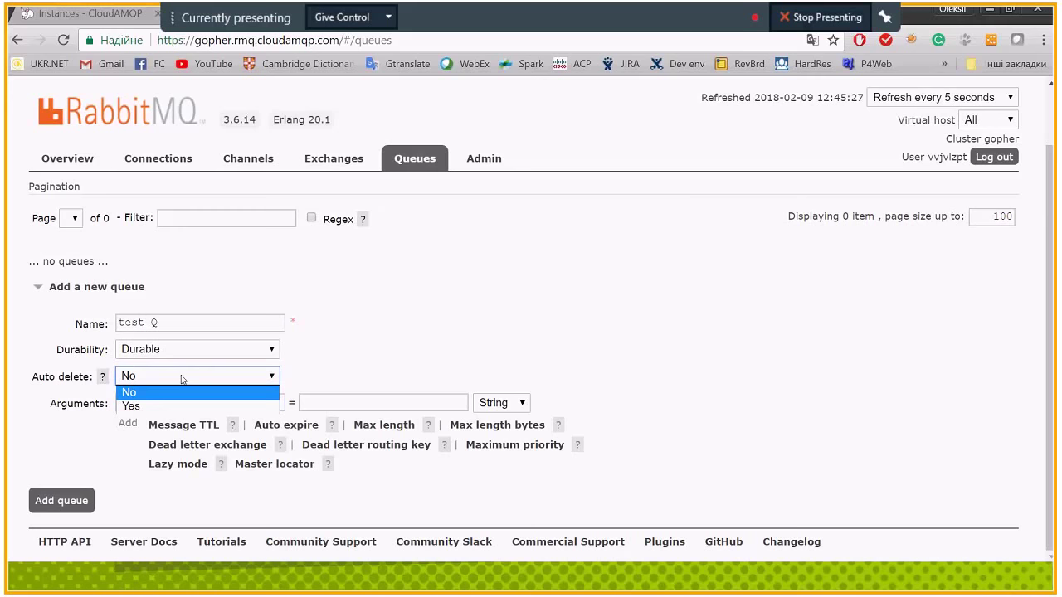
pyautogui.click(297, 375)
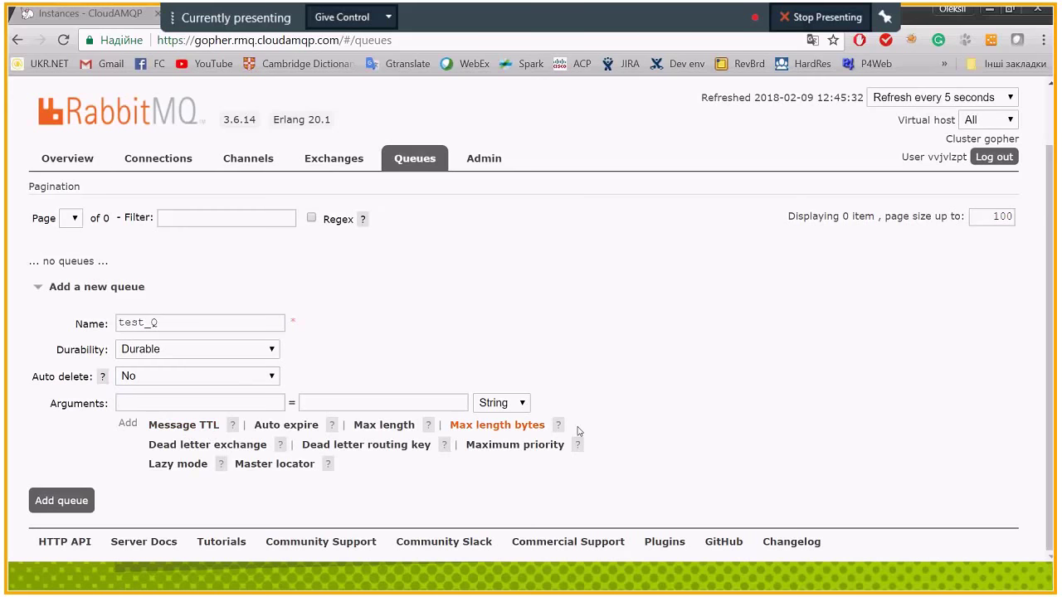
# - Read the help on the queue arguments Message TTL, Auto expire, Max length and Maximum priority
pyautogui.click(234, 426)
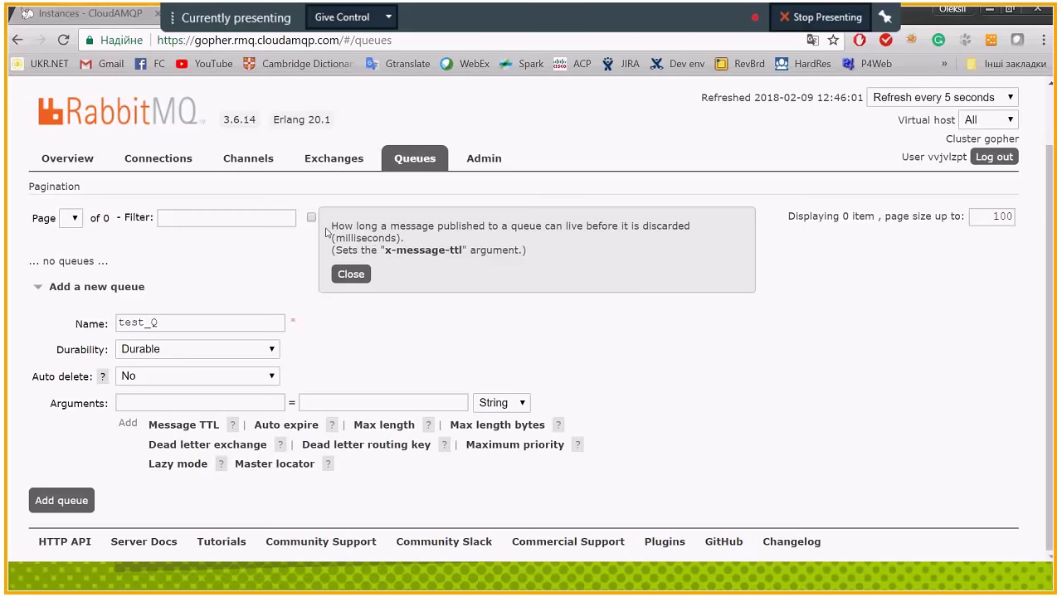
pyautogui.click(351, 273)
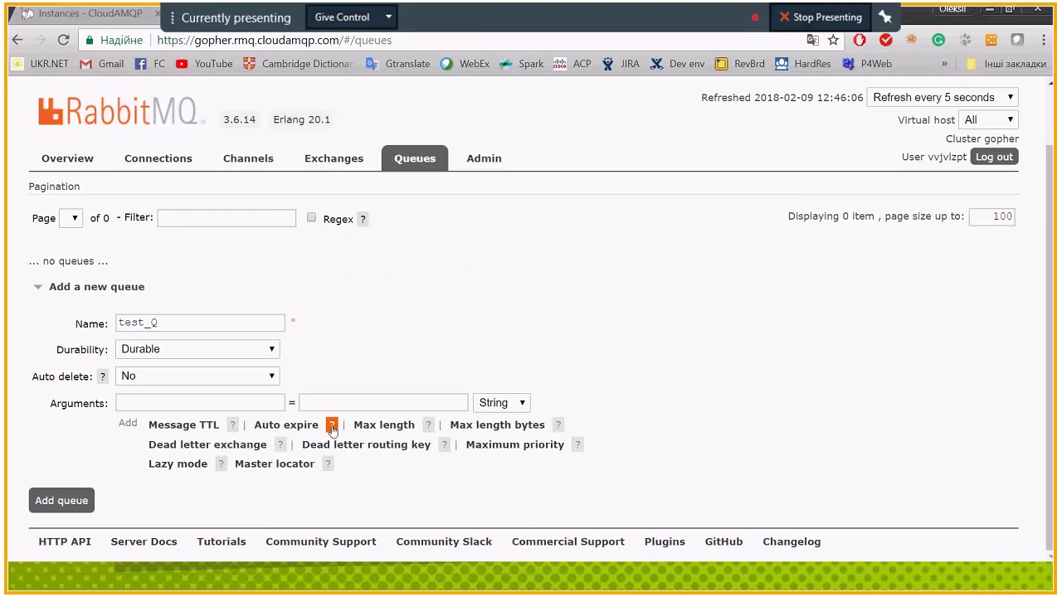
pyautogui.click(332, 427)
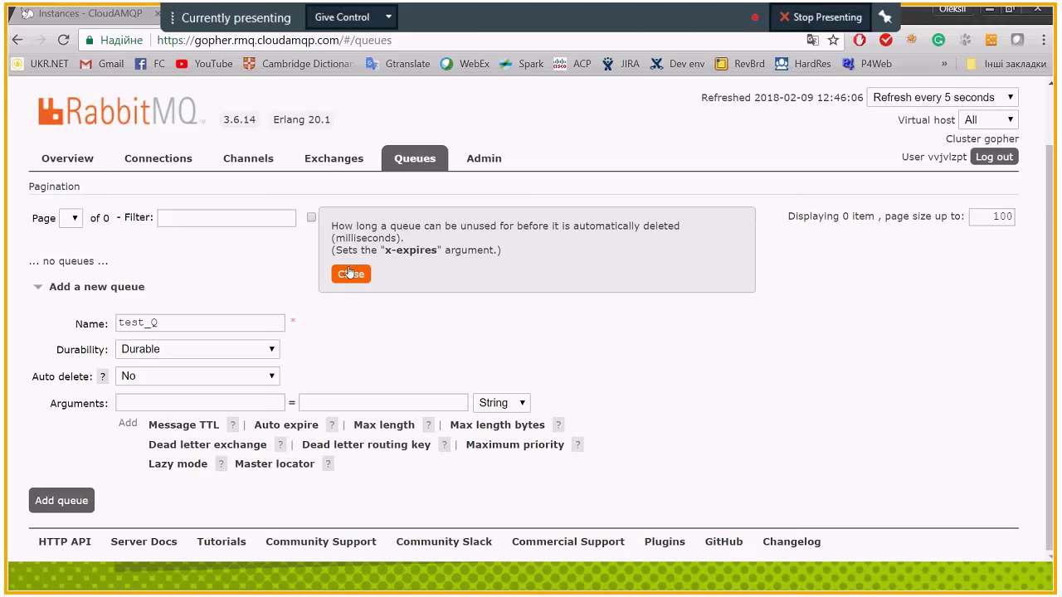
pyautogui.click(349, 274)
pyautogui.click(429, 425)
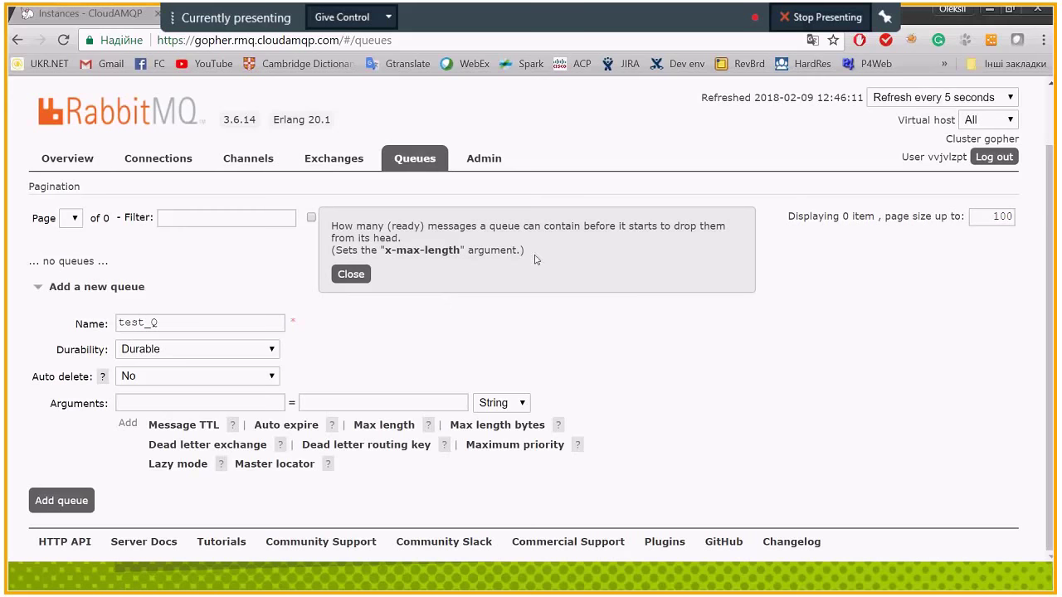
pyautogui.click(349, 274)
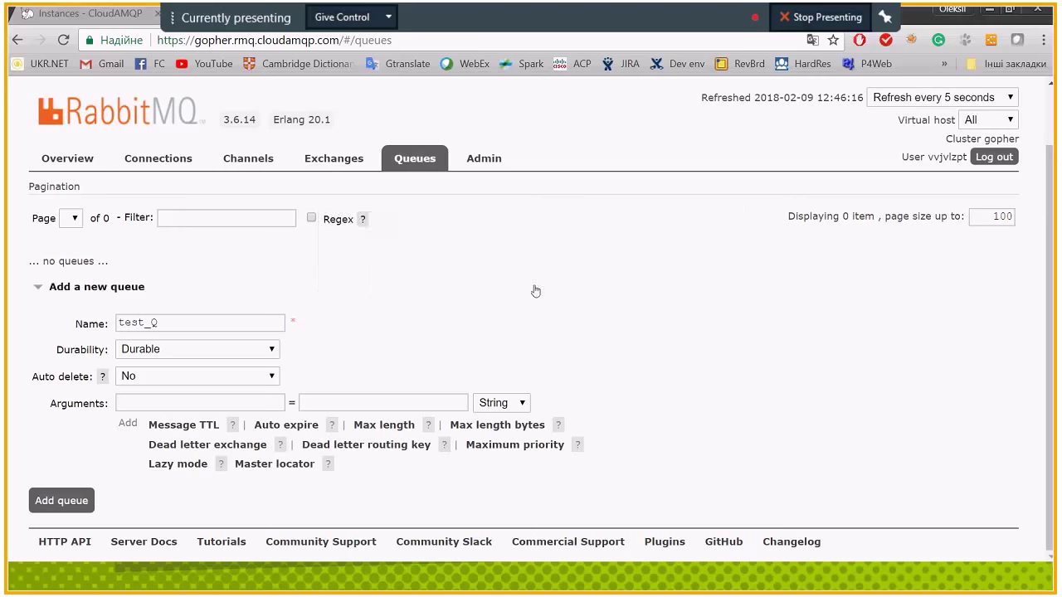
pyautogui.click(114, 353)
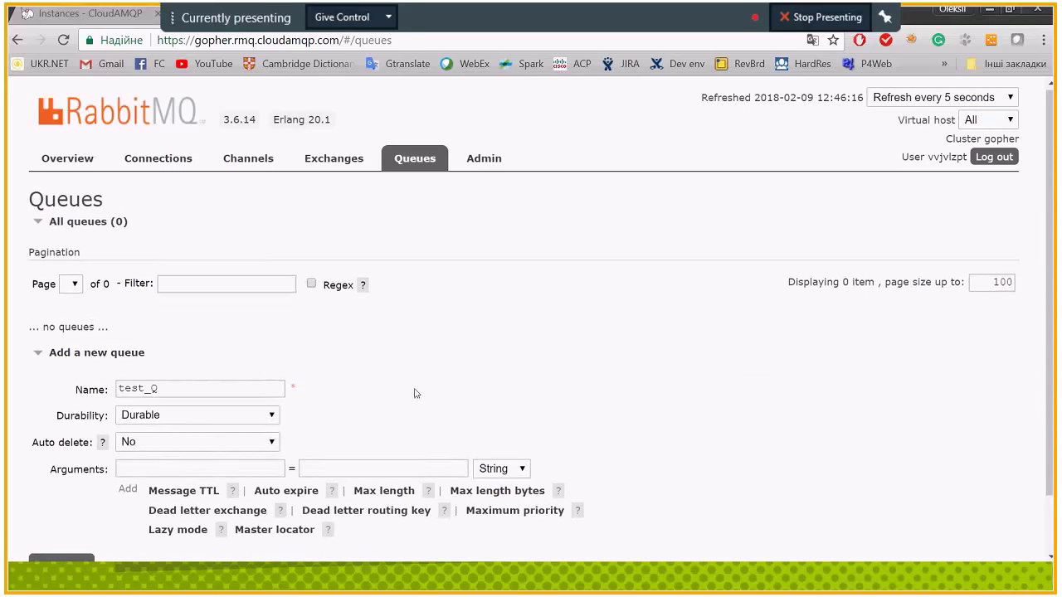
pyautogui.scroll(-2, 582, 389)
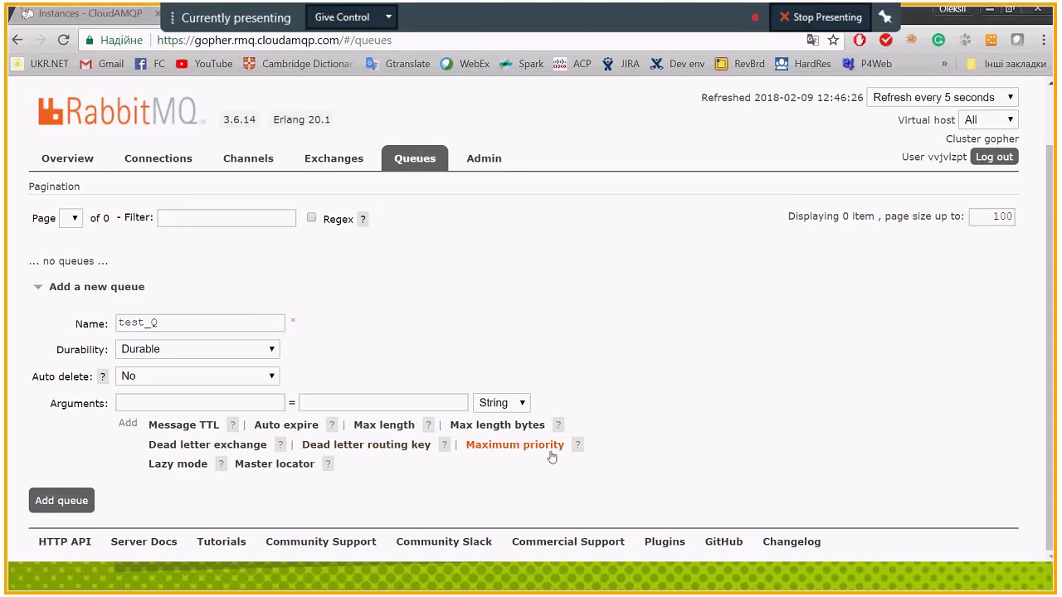
pyautogui.click(577, 445)
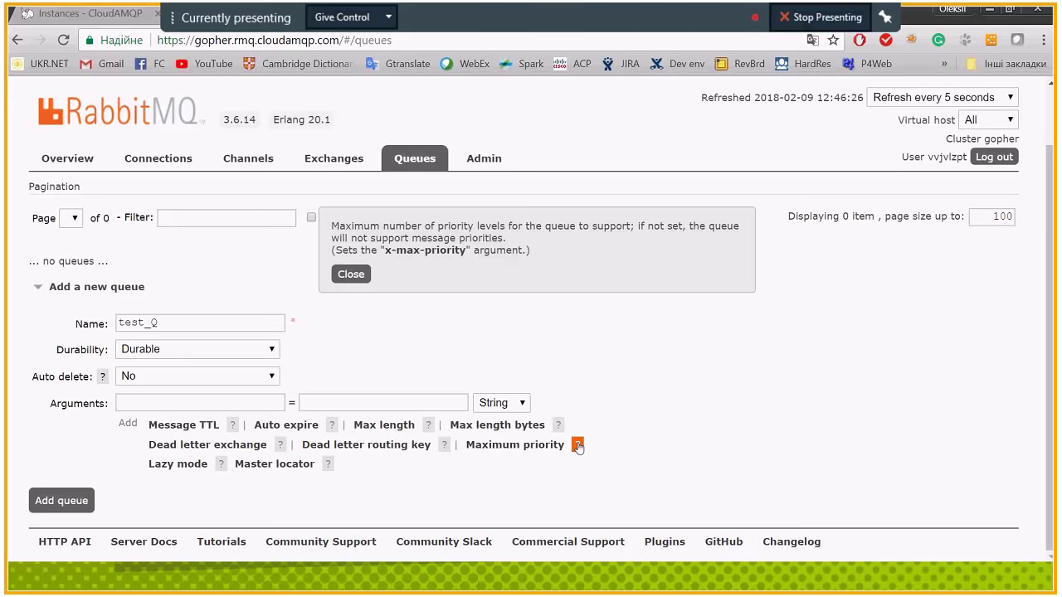
pyautogui.click(364, 274)
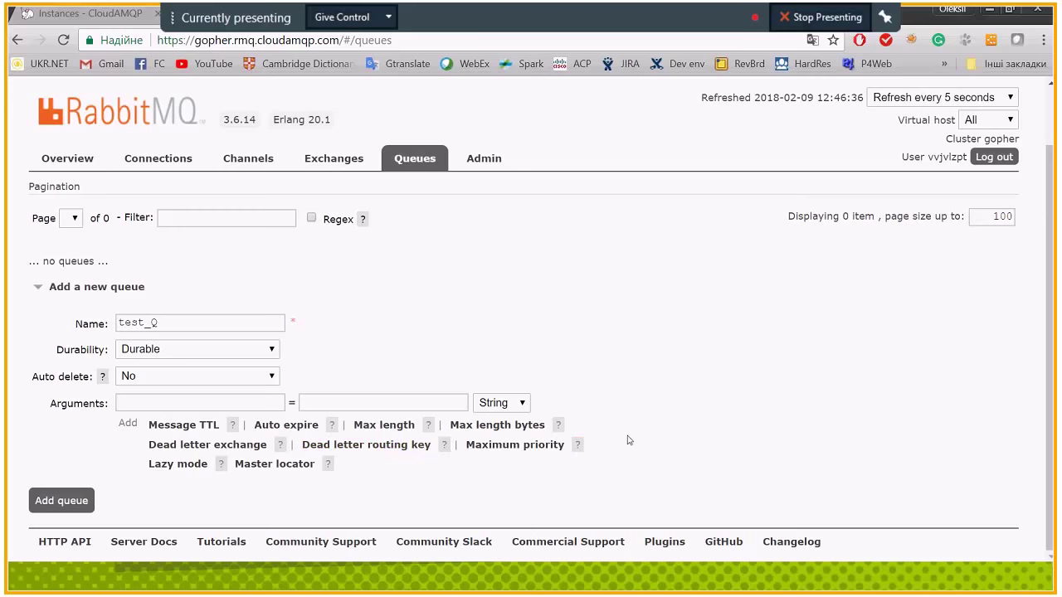
# - Add the durable queue test_Q without any extra arguments
pyautogui.moveTo(600, 443); pyautogui.dragTo(629, 456)
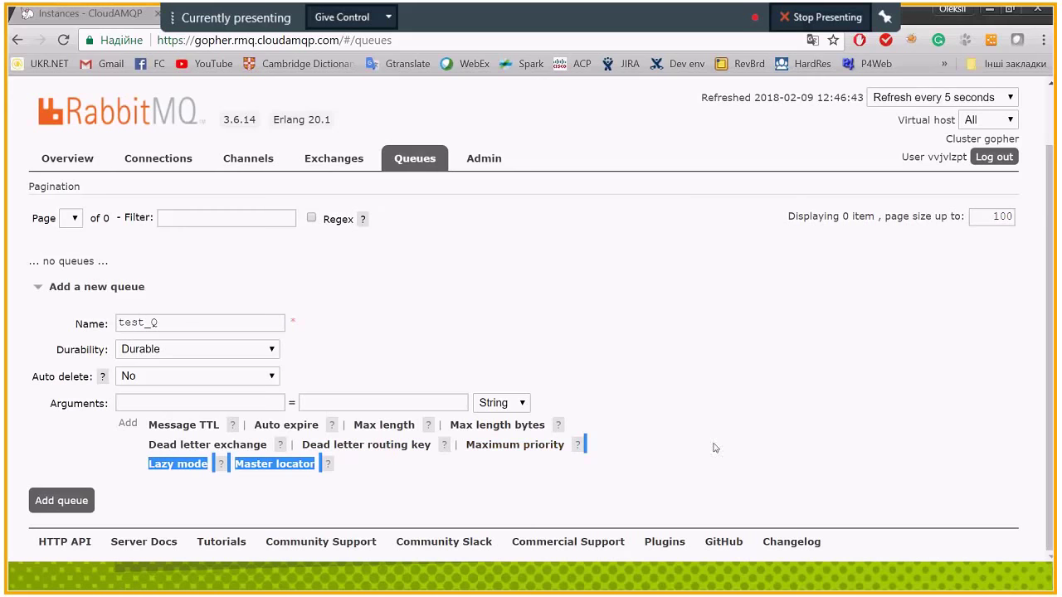
pyautogui.click(457, 463)
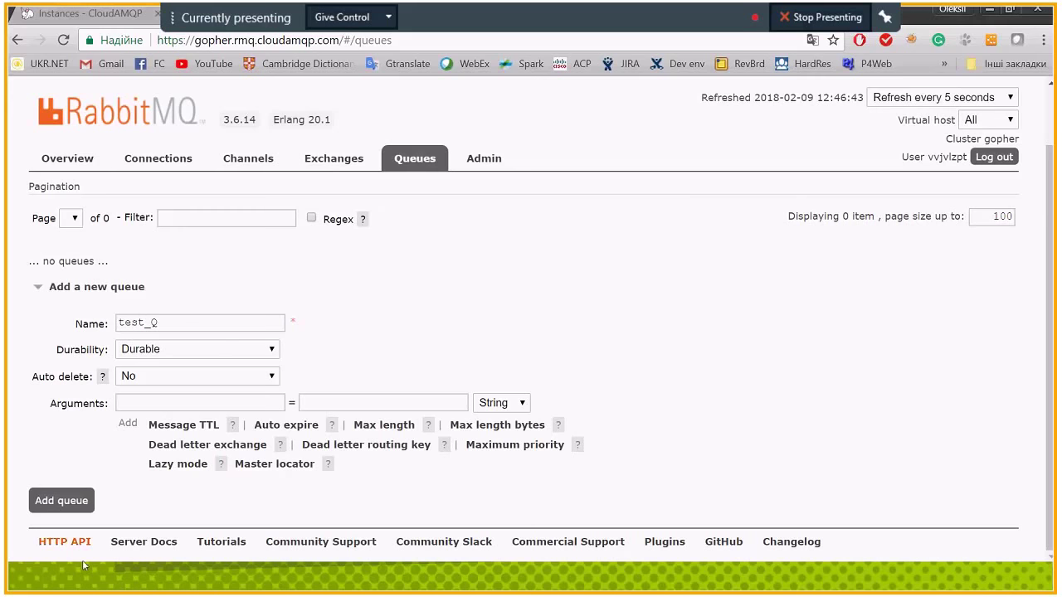
pyautogui.click(67, 501)
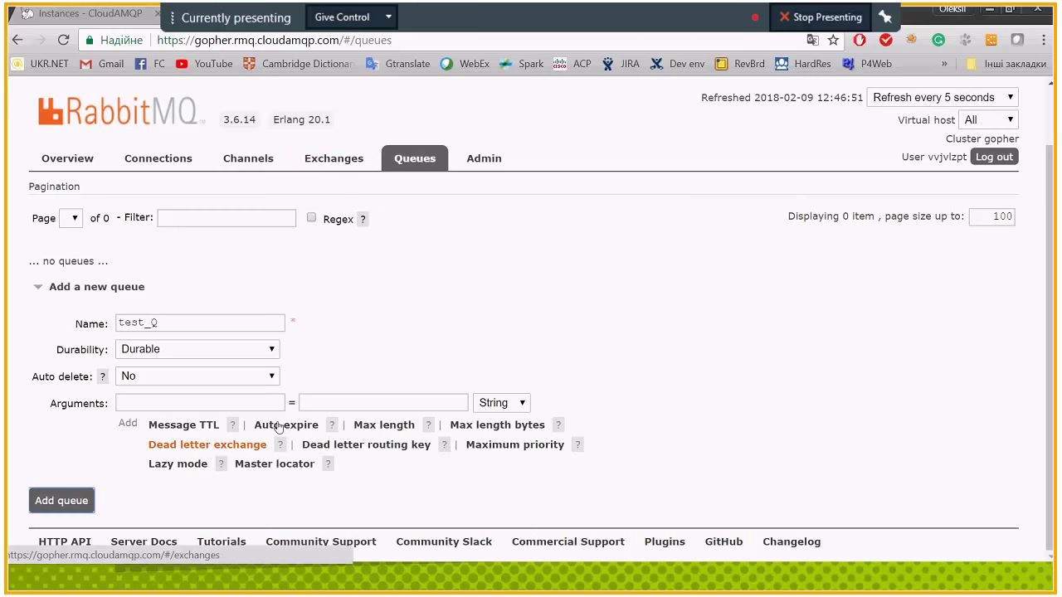
# - Add the queue test_Q and open the details page of the exchange tets_exchange
pyautogui.click(82, 505)
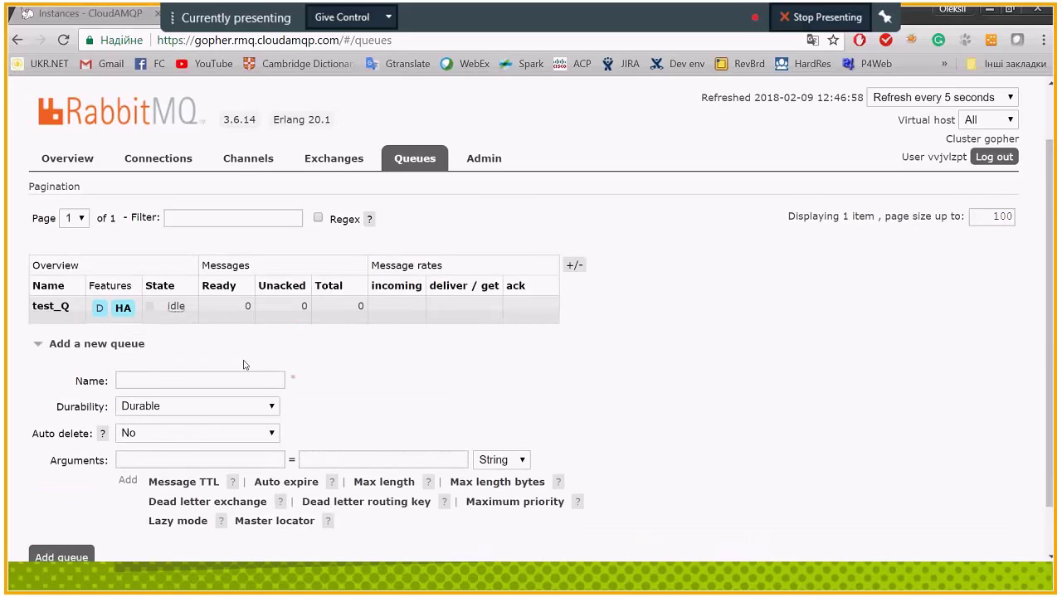
pyautogui.click(347, 166)
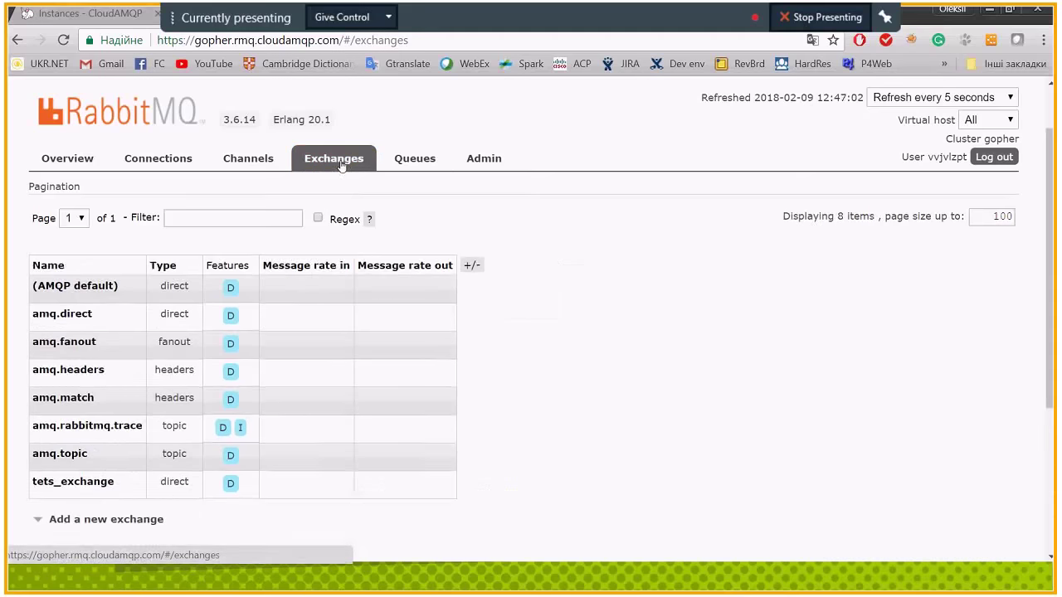
pyautogui.scroll(-3, 158, 305)
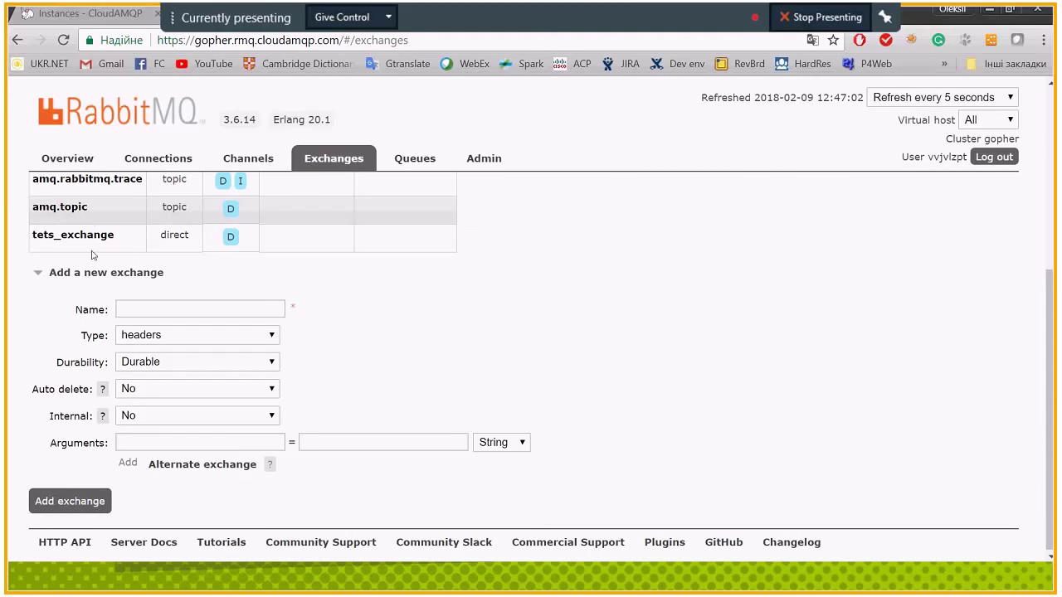
pyautogui.click(81, 235)
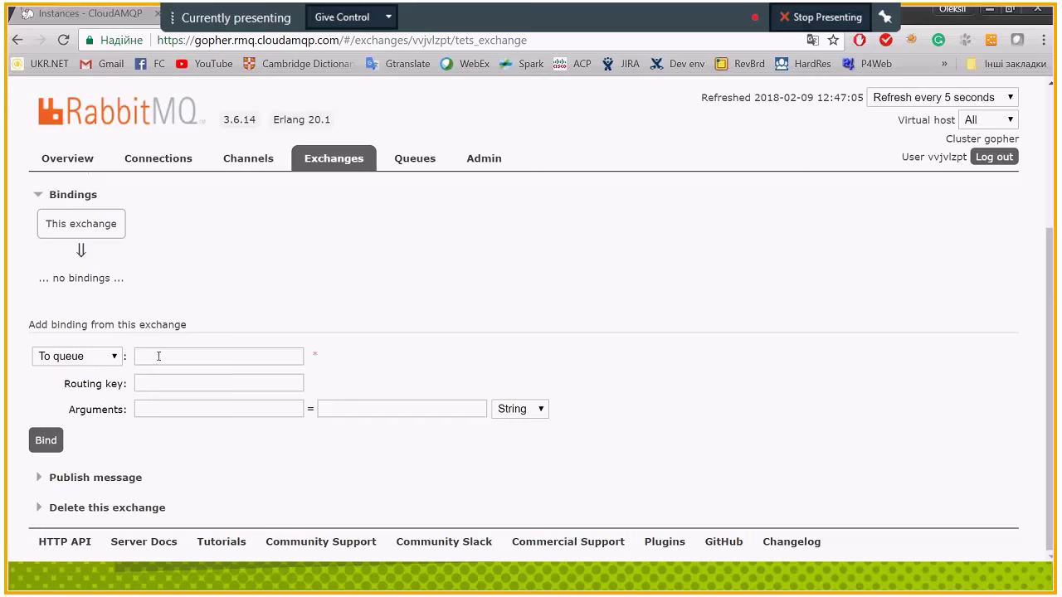
# - Bind tets_exchange to the queue test_Q with the routing key test_key
pyautogui.click(189, 355)
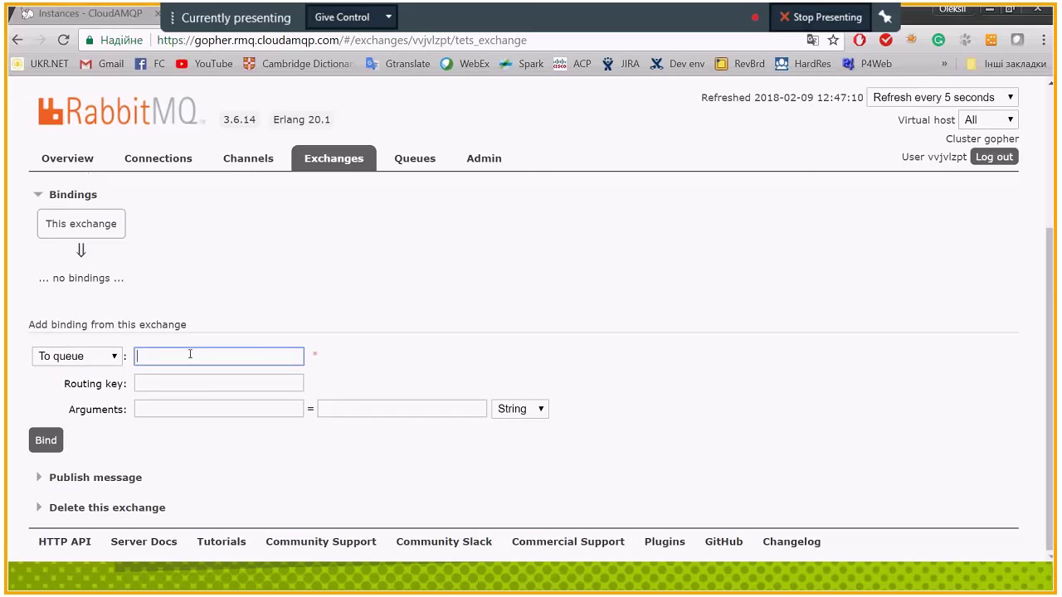
pyautogui.write('test_q')
pyautogui.click(213, 388)
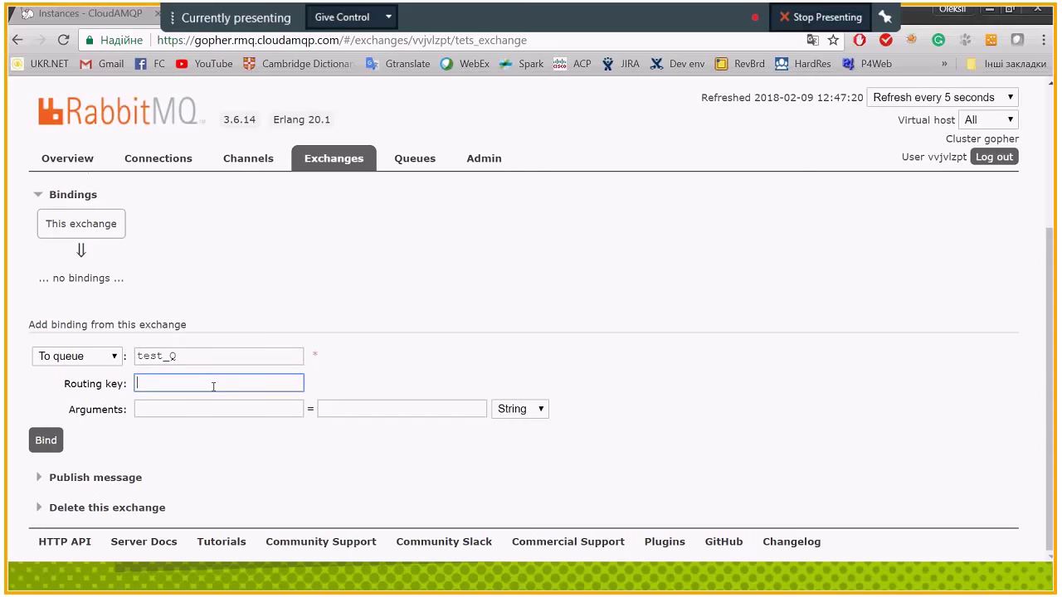
pyautogui.write('test_key')
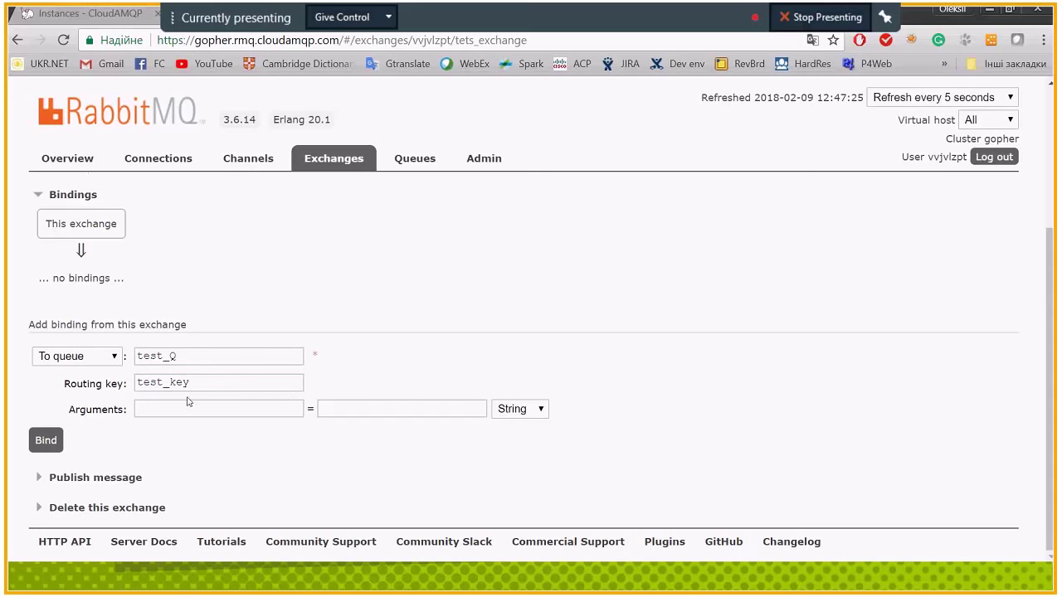
pyautogui.click(46, 439)
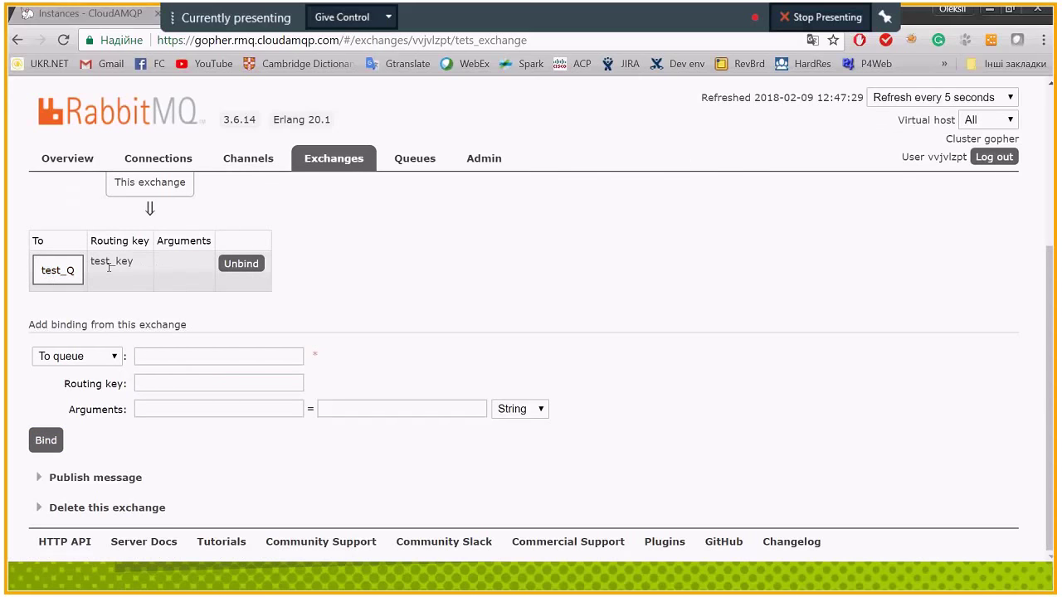
pyautogui.scroll(2, 114, 277)
pyautogui.scroll(-2, 166, 373)
pyautogui.scroll(2, 199, 410)
pyautogui.scroll(-2, 166, 433)
pyautogui.scroll(2, 173, 431)
pyautogui.scroll(-2, 225, 407)
# - Add a second queue named test_Q2 in the queues list, keeping Durable and auto delete No
pyautogui.click(415, 159)
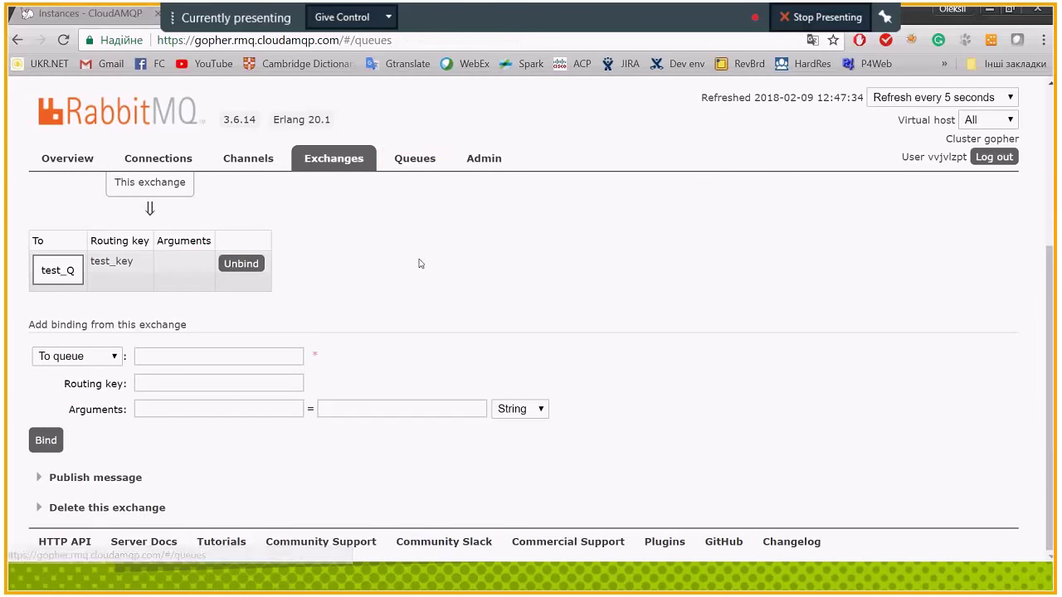
pyautogui.click(187, 325)
pyautogui.write('tets')
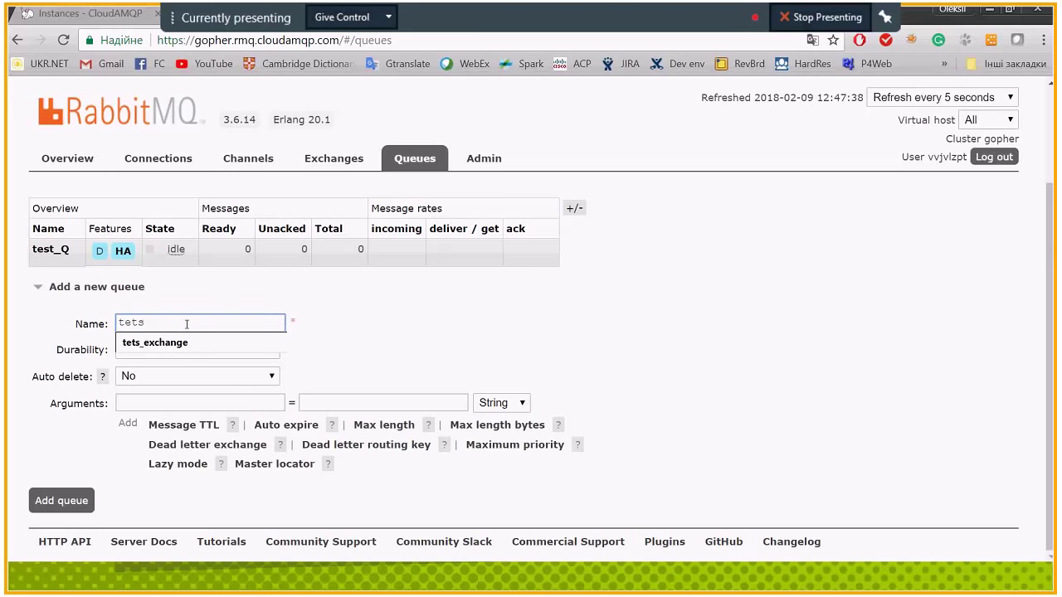
pyautogui.press('BackSpace')
pyautogui.press('BackSpace')
pyautogui.write('st_Q')
pyautogui.press('BackSpace')
pyautogui.write('Q2')
pyautogui.click(68, 500)
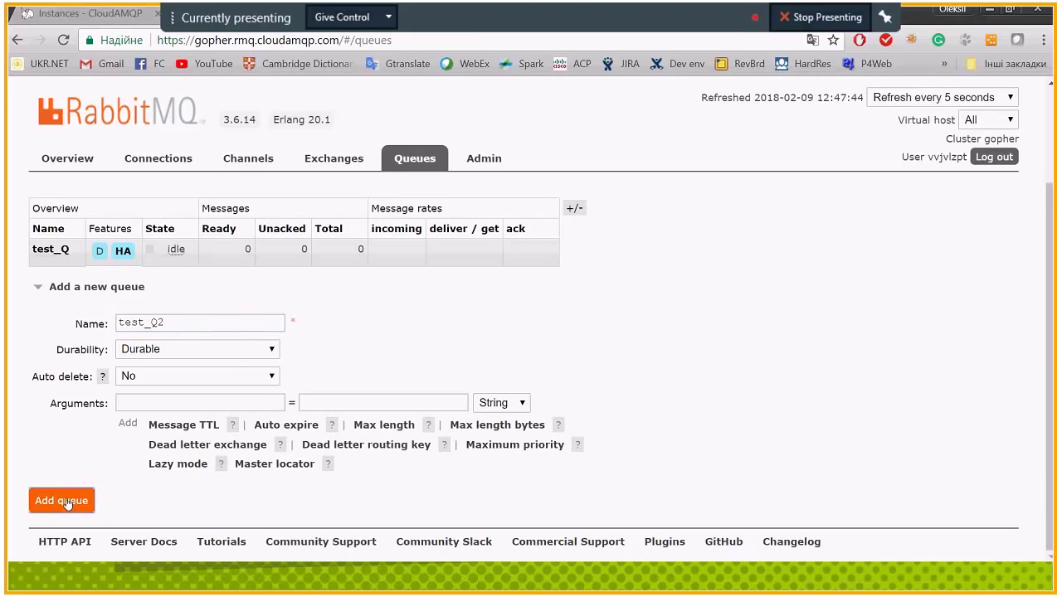
# - Reopen tets_exchange and enter test_Q2 as the destination queue of a new binding
pyautogui.click(336, 162)
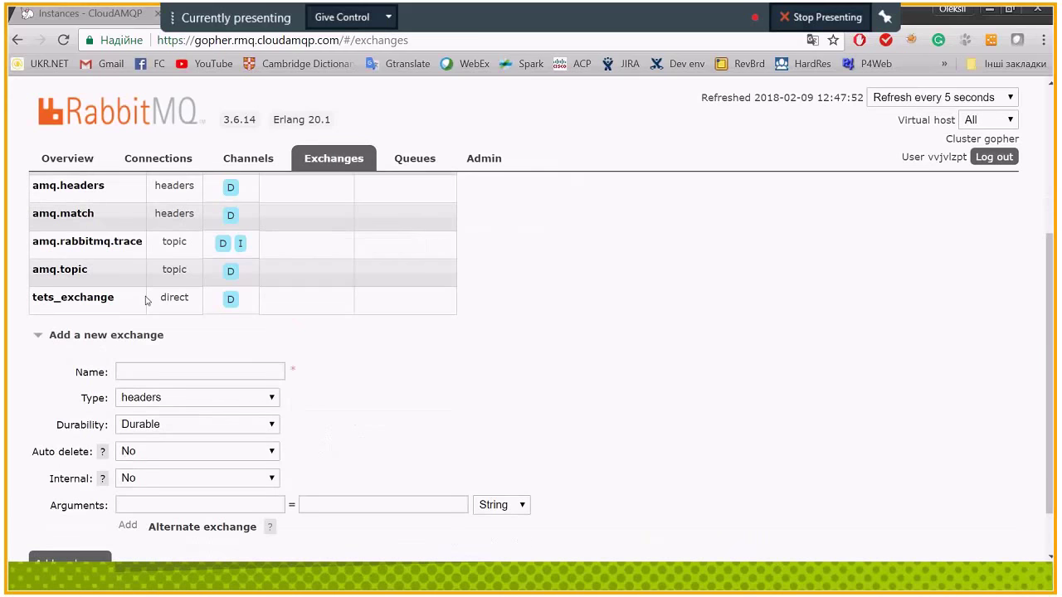
pyautogui.click(146, 301)
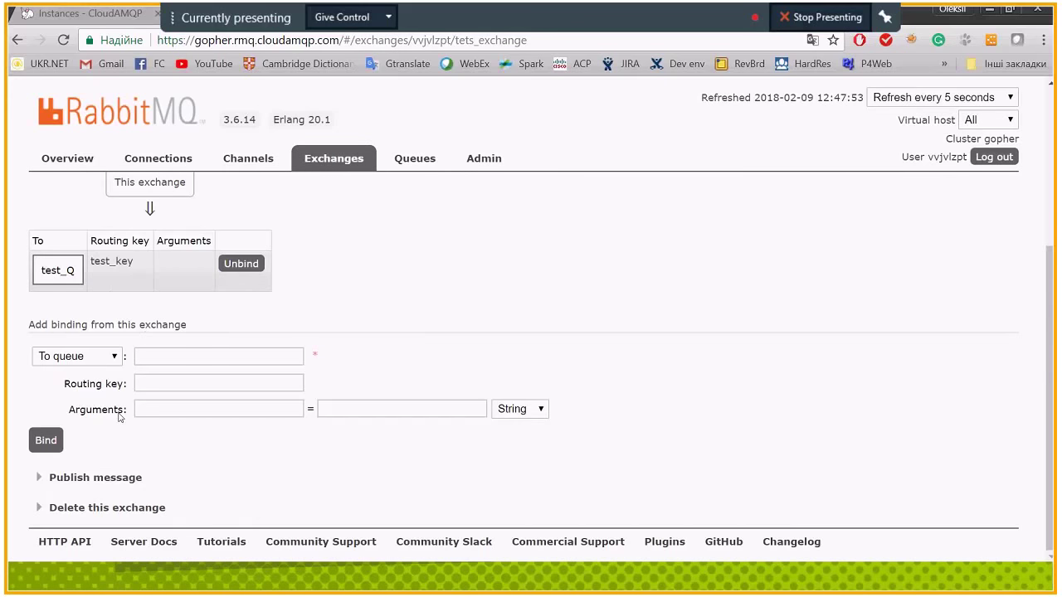
pyautogui.click(171, 356)
pyautogui.write('test_Q')
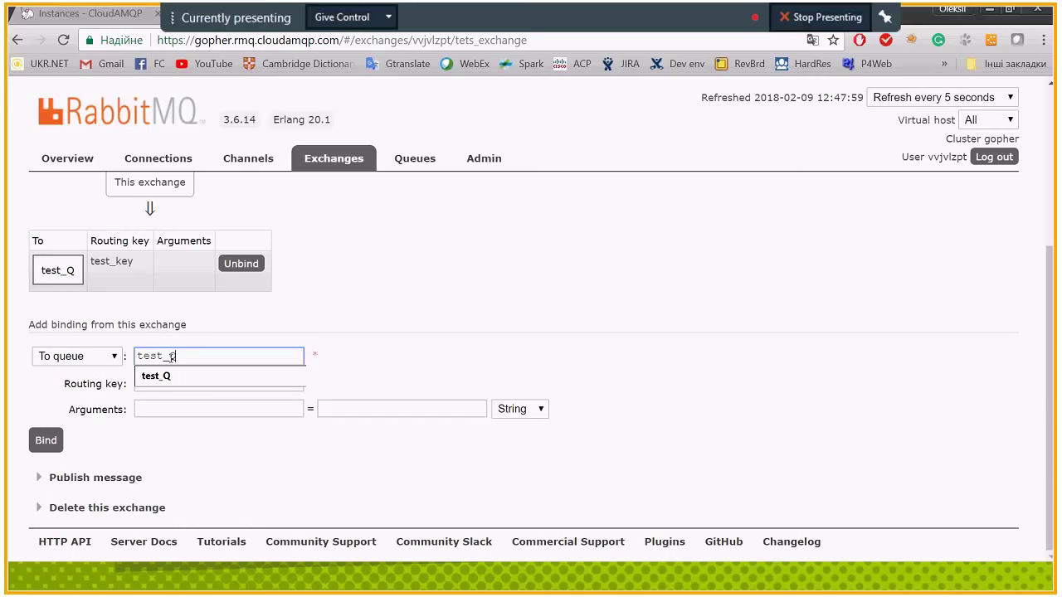
pyautogui.write('2')
# - Give the test_Q2 binding the routing key test_key2 and bind it to the exchange
pyautogui.click(234, 384)
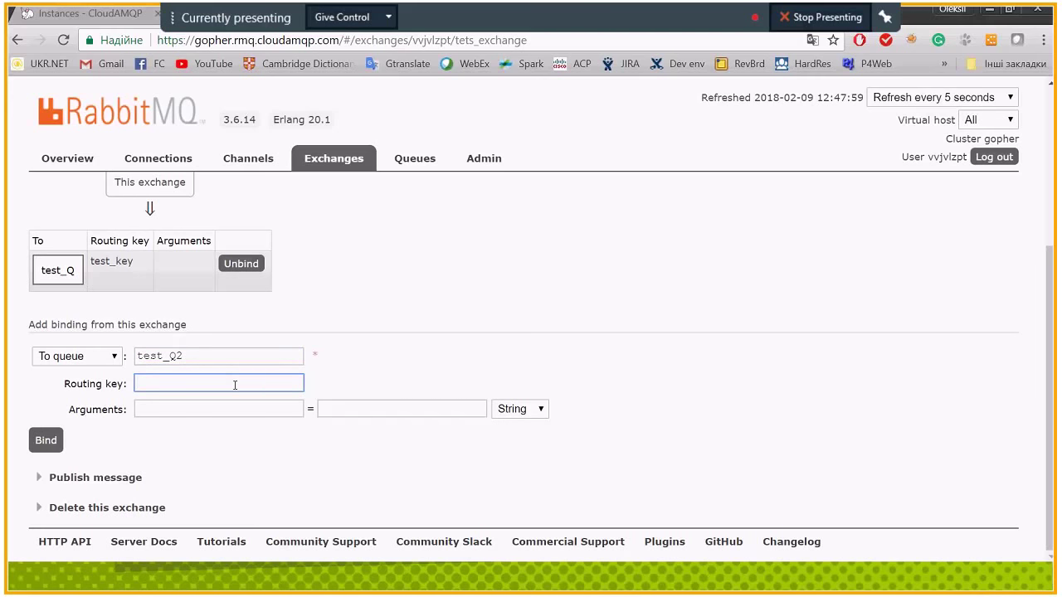
pyautogui.write('test')
pyautogui.press('Down')
pyautogui.write('2')
pyautogui.press('BackSpace')
pyautogui.write('_')
pyautogui.press('Down')
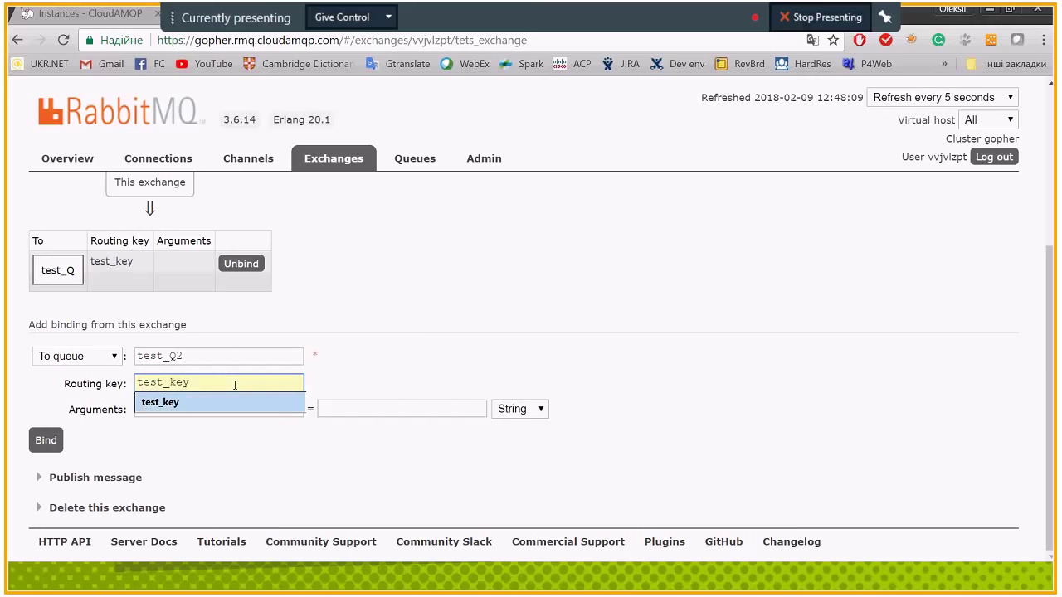
pyautogui.write('2')
pyautogui.press('BackSpace')
pyautogui.write('key2')
pyautogui.click(46, 440)
# - Expand the message publishing section of tets_exchange and enter the payload "msg text1"
pyautogui.scroll(-1, 349, 237)
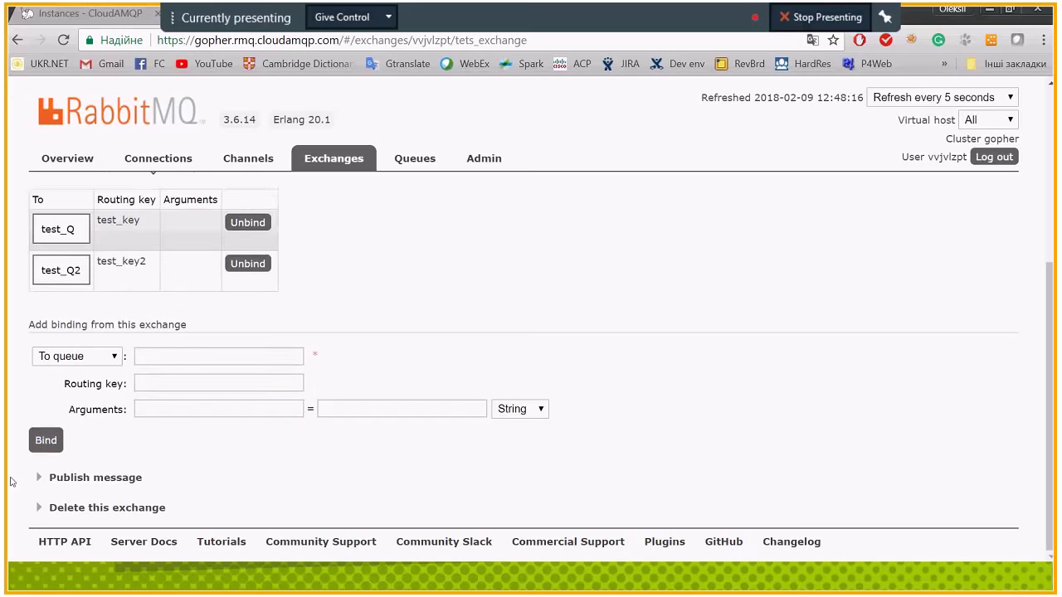
pyautogui.click(83, 478)
pyautogui.scroll(-1, 116, 478)
pyautogui.scroll(-4, 141, 475)
pyautogui.scroll(2, 175, 468)
pyautogui.scroll(-1, 178, 463)
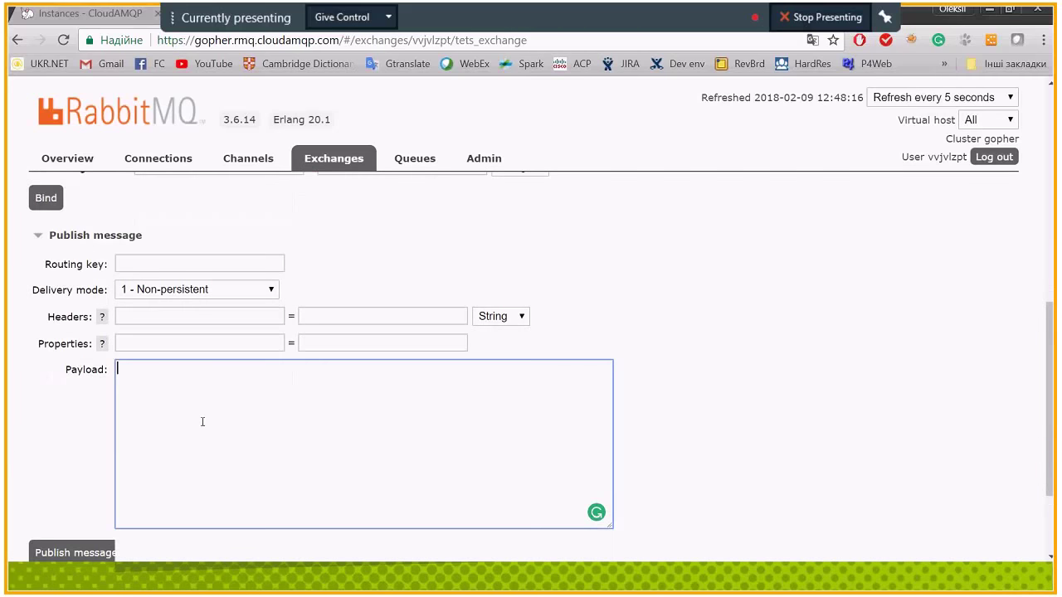
pyautogui.click(180, 459)
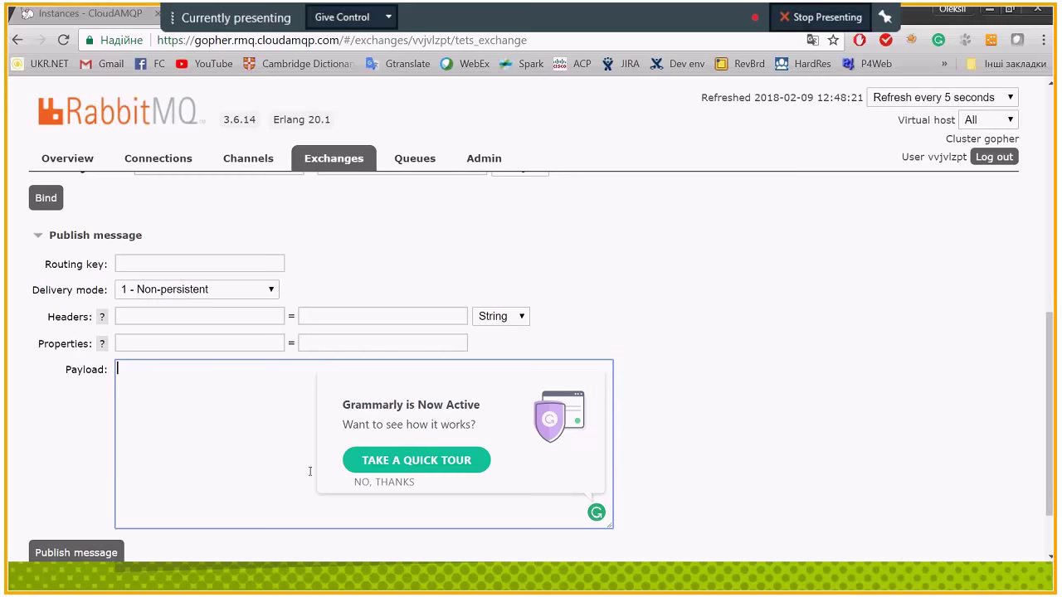
pyautogui.write('msg test1')
pyautogui.press('BackSpace')
pyautogui.write('x')
# - Try to publish the message through tets_exchange with the routing key t
pyautogui.click(163, 263)
pyautogui.write('t')
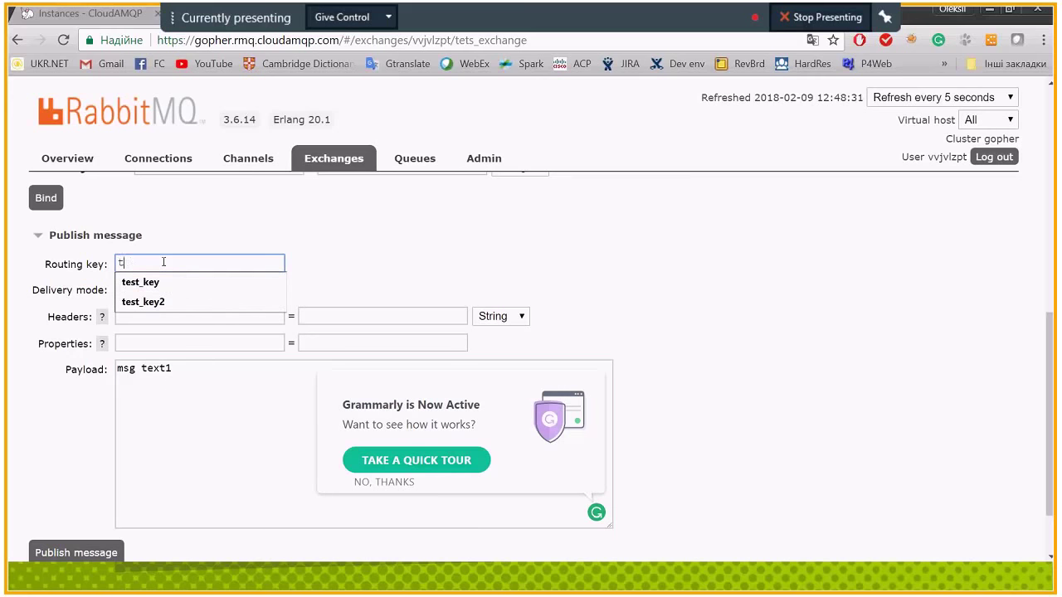
pyautogui.press('Down')
pyautogui.press('Escape')
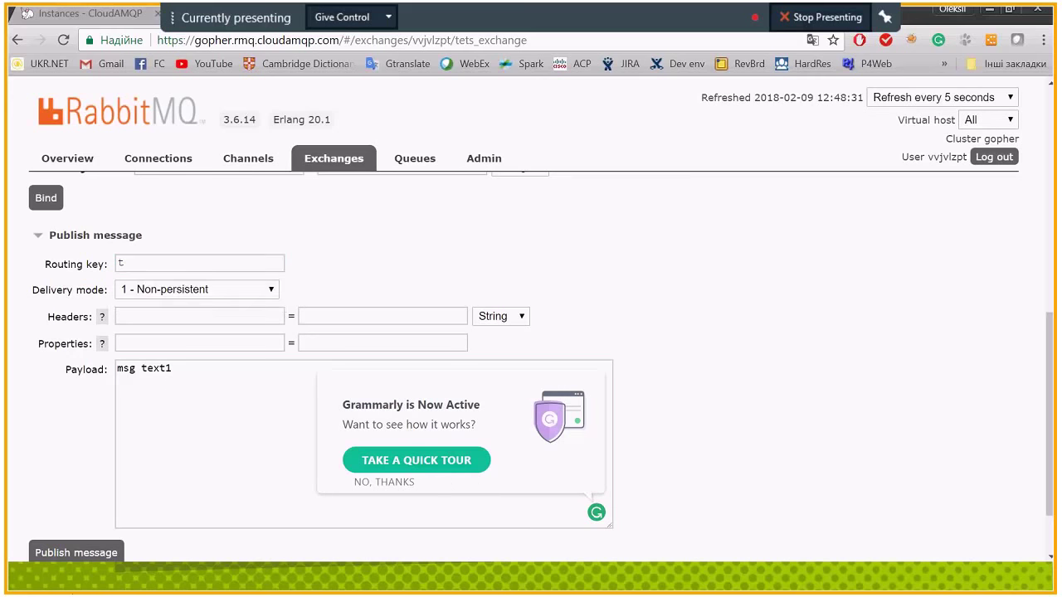
pyautogui.click(66, 554)
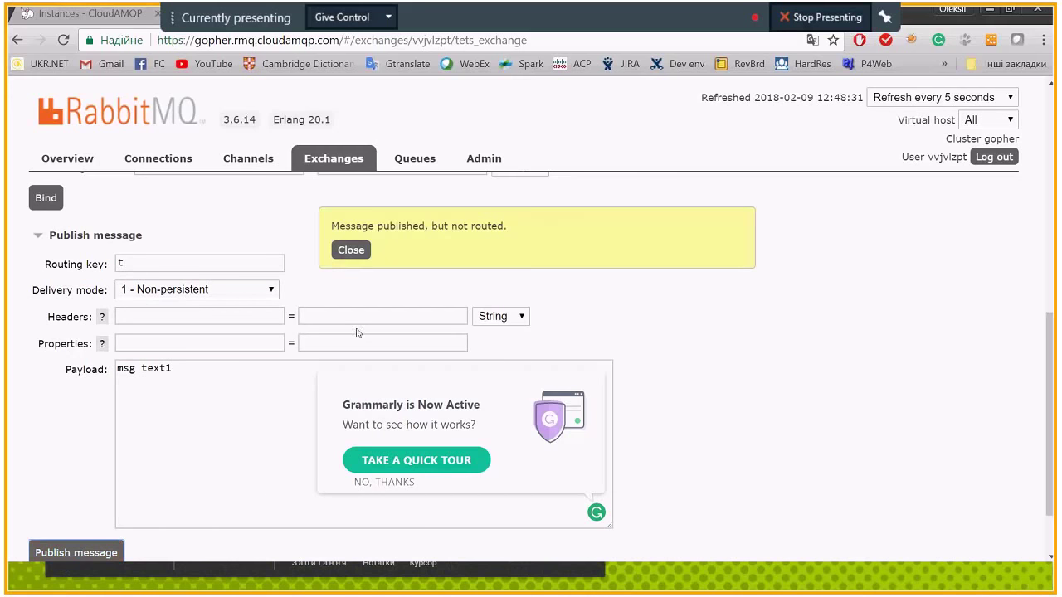
pyautogui.click(351, 249)
# - Decline the Grammarly tour offer and set the message's routing key to test_key
pyautogui.click(570, 499)
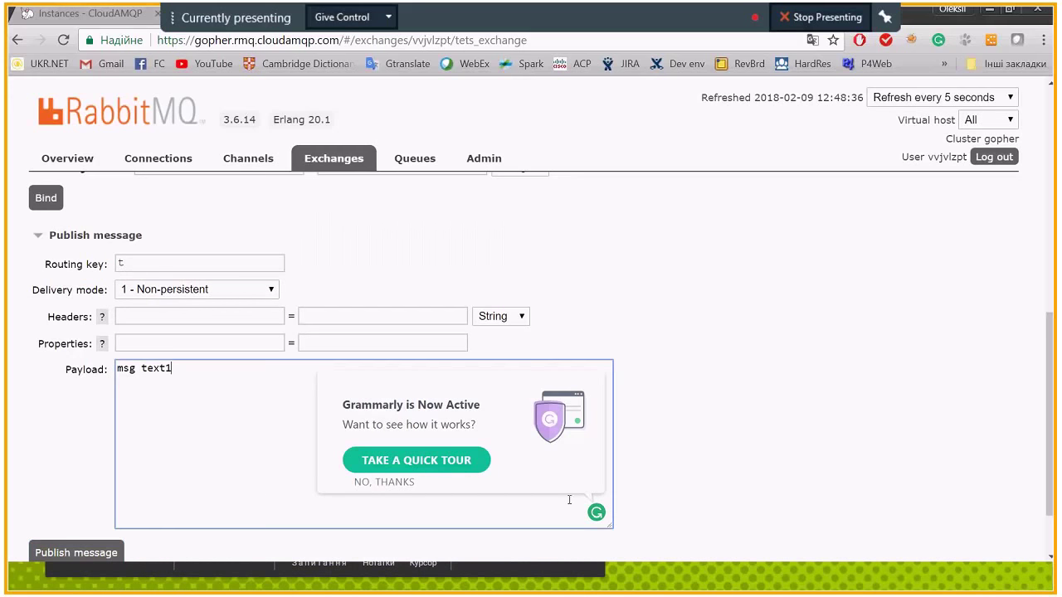
pyautogui.click(386, 481)
pyautogui.click(179, 266)
pyautogui.press('BackSpace')
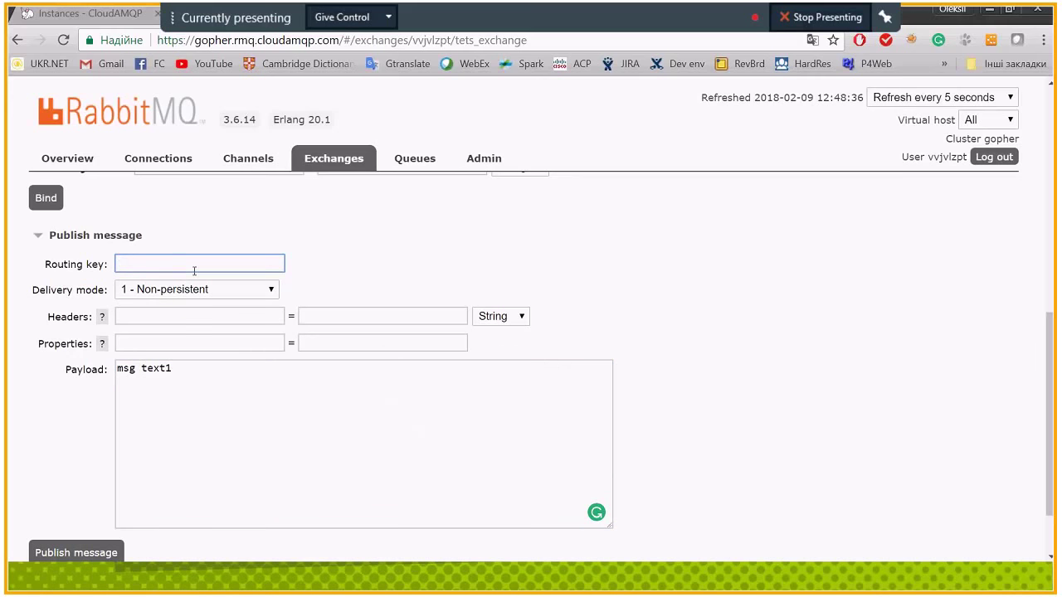
pyautogui.click(194, 267)
pyautogui.click(185, 280)
pyautogui.click(191, 402)
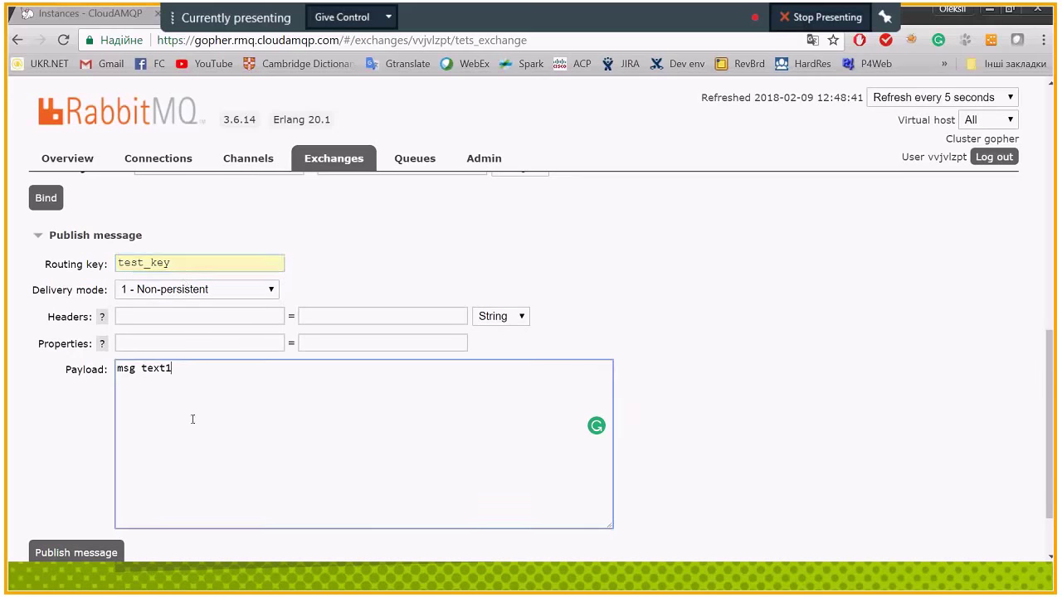
# - Publish the non-persistent message "msg text1" through tets_exchange and dismiss the notice
pyautogui.scroll(-1, 166, 440)
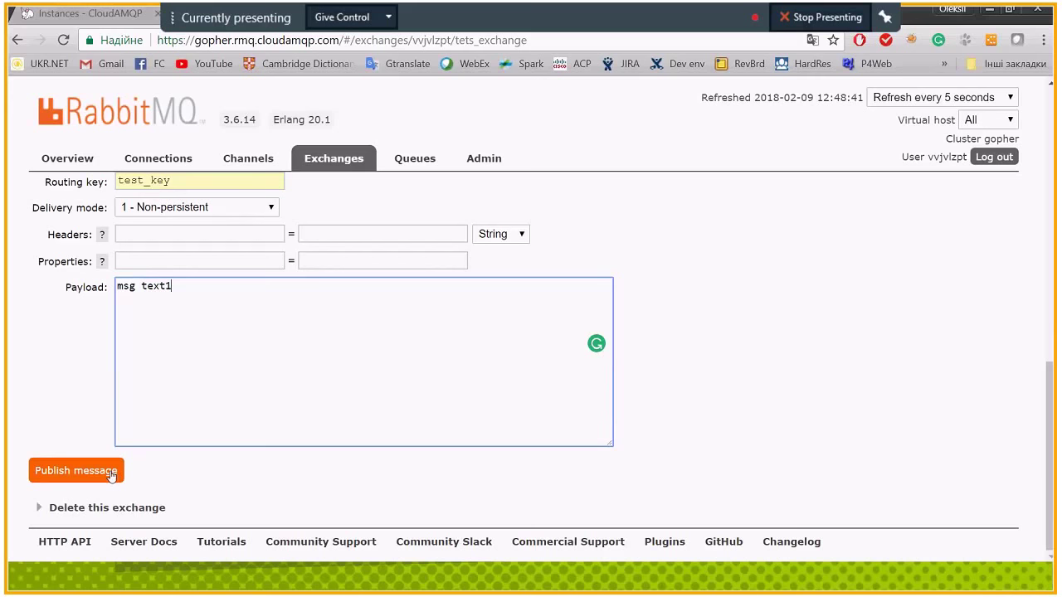
pyautogui.click(108, 474)
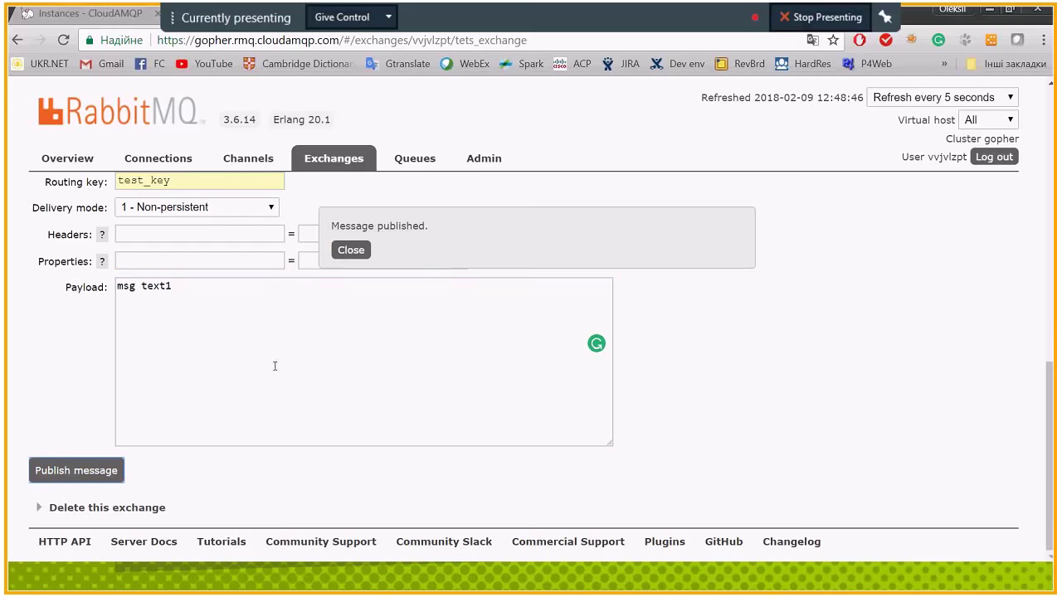
pyautogui.click(351, 249)
# - Go to the queues list and open the details page of the queue test_Q
pyautogui.scroll(3, 368, 268)
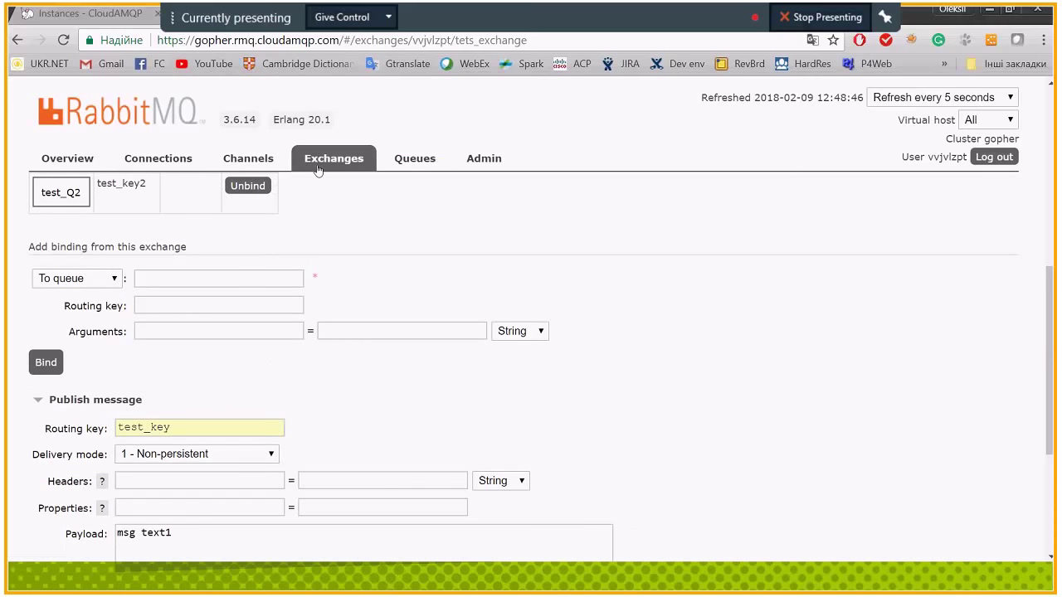
pyautogui.click(418, 167)
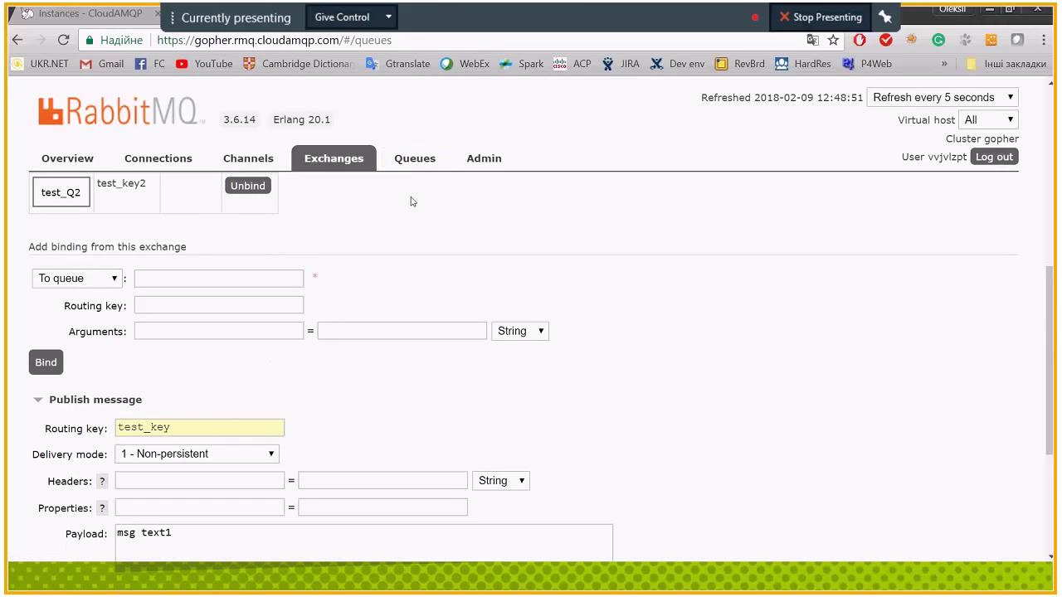
pyautogui.click(414, 158)
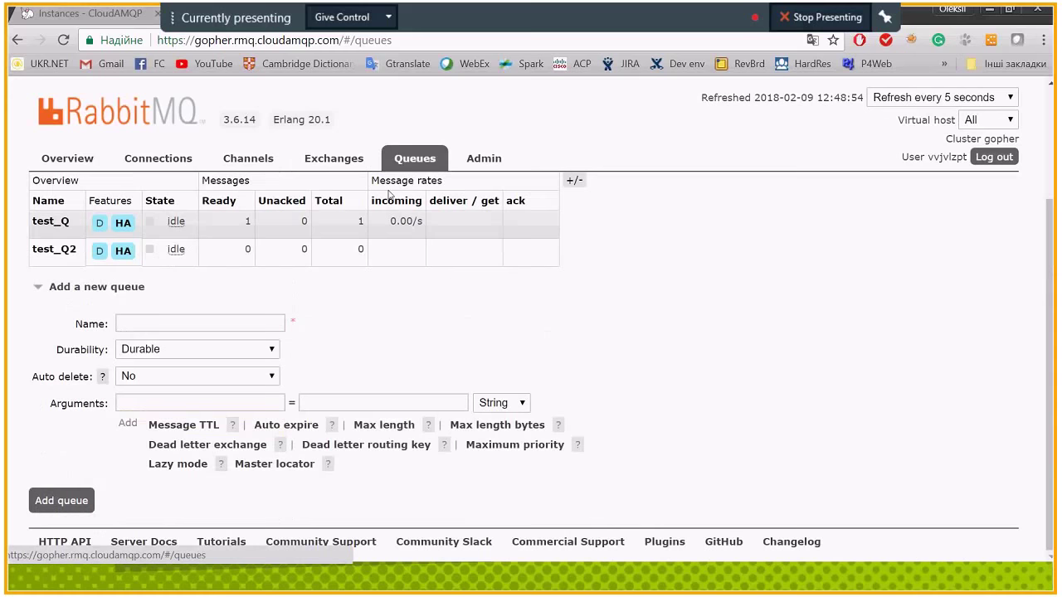
pyautogui.click(39, 222)
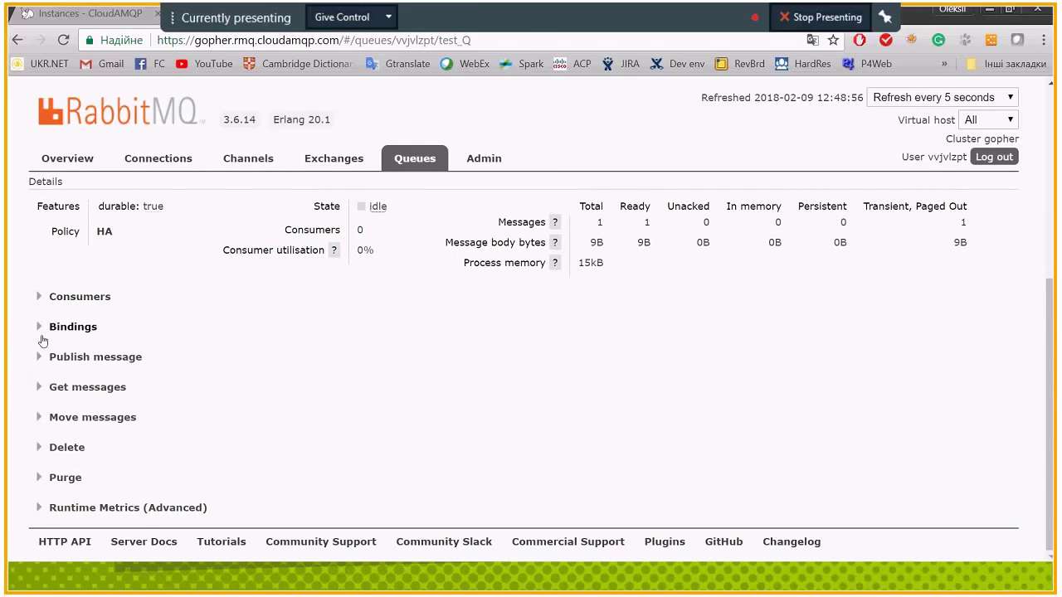
# - Get 1 message from test_Q with Requeue set to Yes, and review the queue's message rates and details
pyautogui.click(38, 387)
pyautogui.scroll(-2, 100, 373)
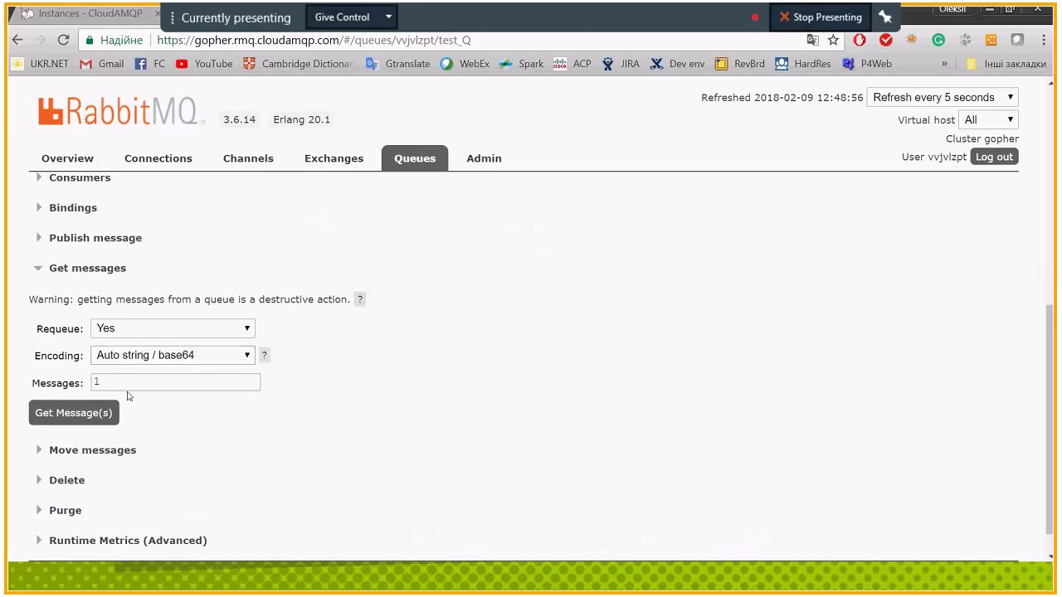
pyautogui.click(83, 419)
pyautogui.scroll(-3, 323, 404)
pyautogui.scroll(1, 211, 373)
pyautogui.scroll(6, 188, 398)
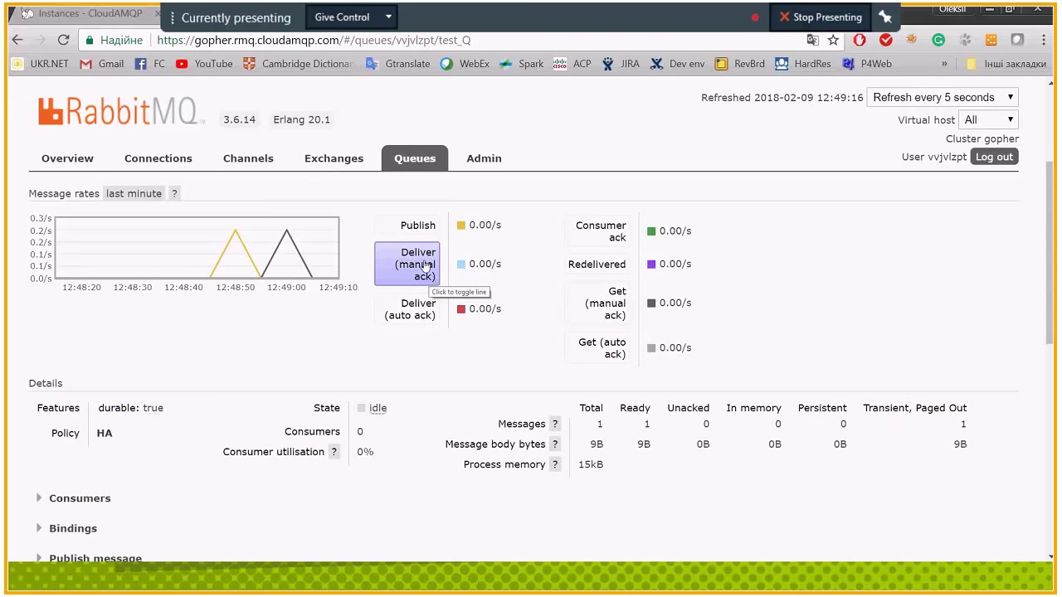
pyautogui.scroll(-2, 522, 271)
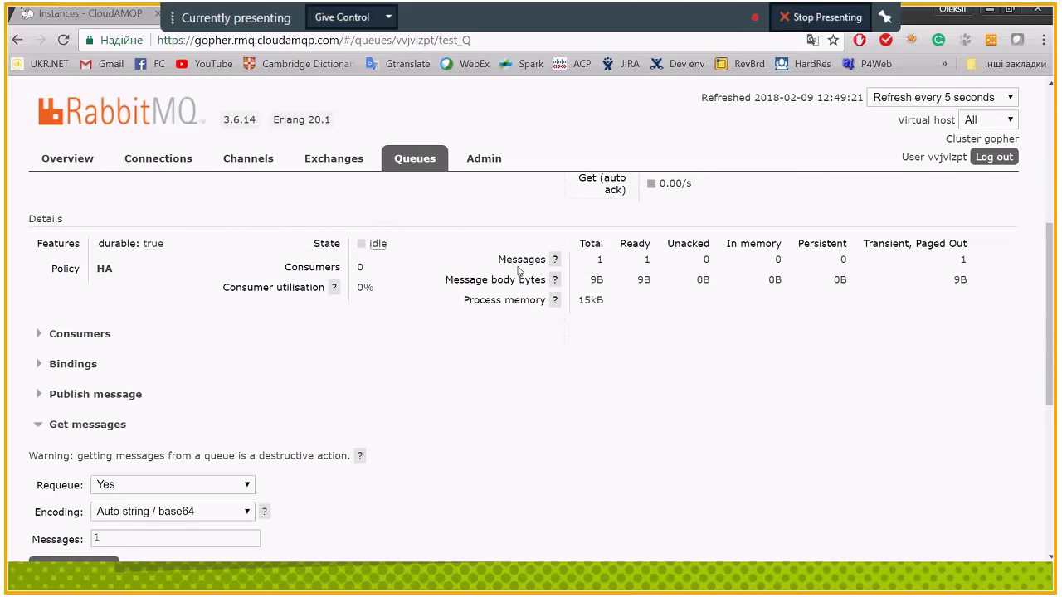
pyautogui.scroll(2, 512, 276)
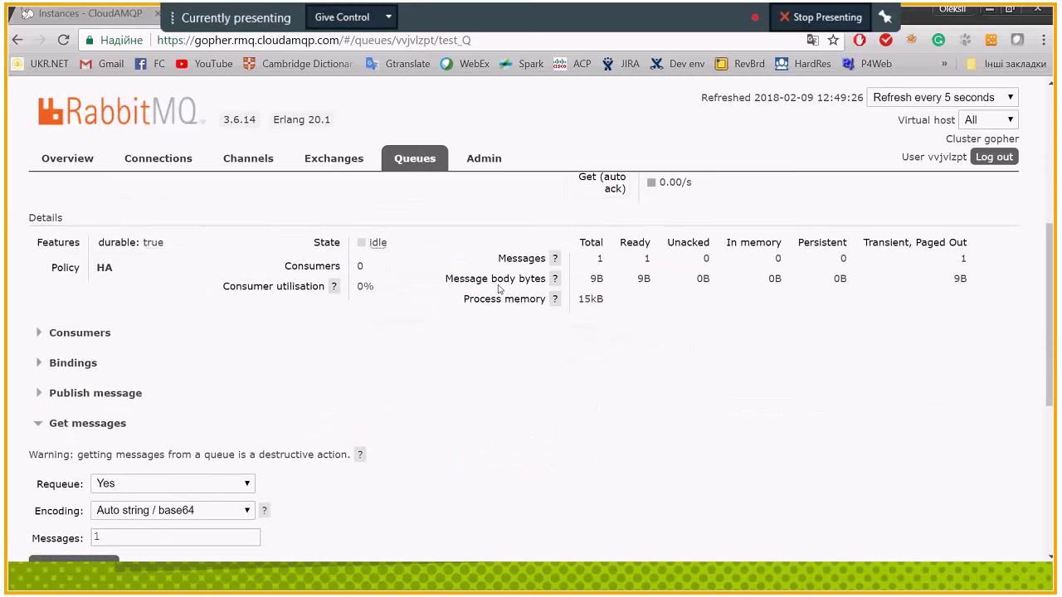
# - Check the encoding options for getting messages from test_Q and examine the retrieved message's exchange, routing key, properties and payload
pyautogui.scroll(-2, 498, 288)
pyautogui.scroll(1, 493, 291)
pyautogui.scroll(-2, 491, 294)
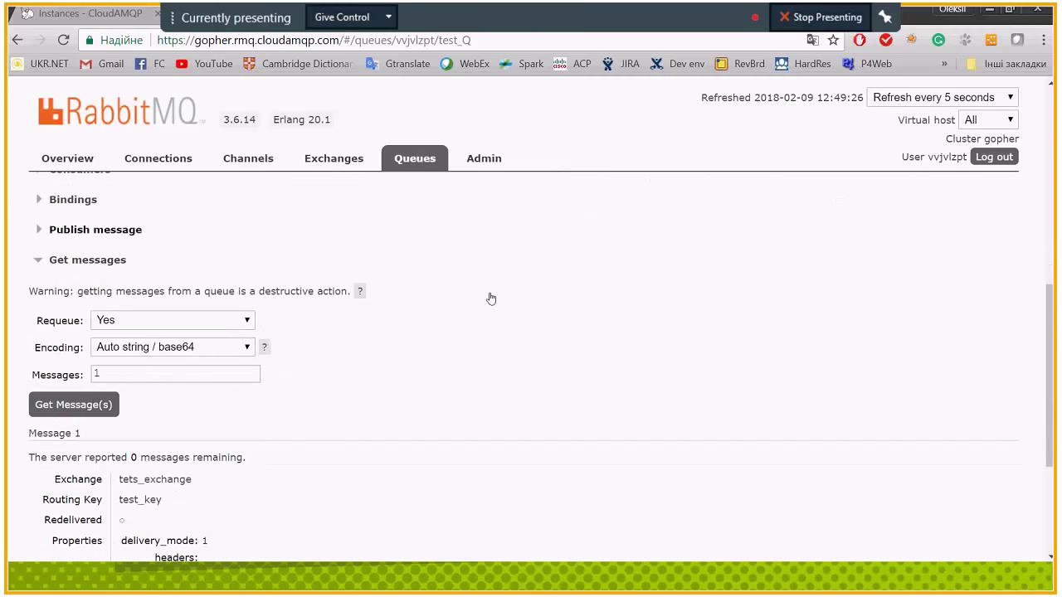
pyautogui.click(245, 347)
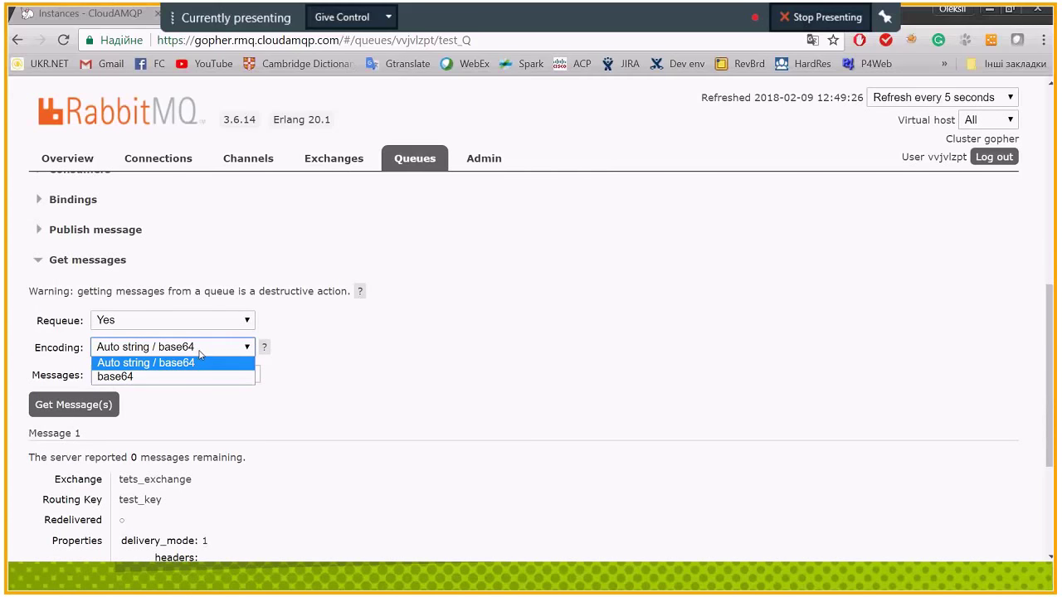
pyautogui.click(366, 352)
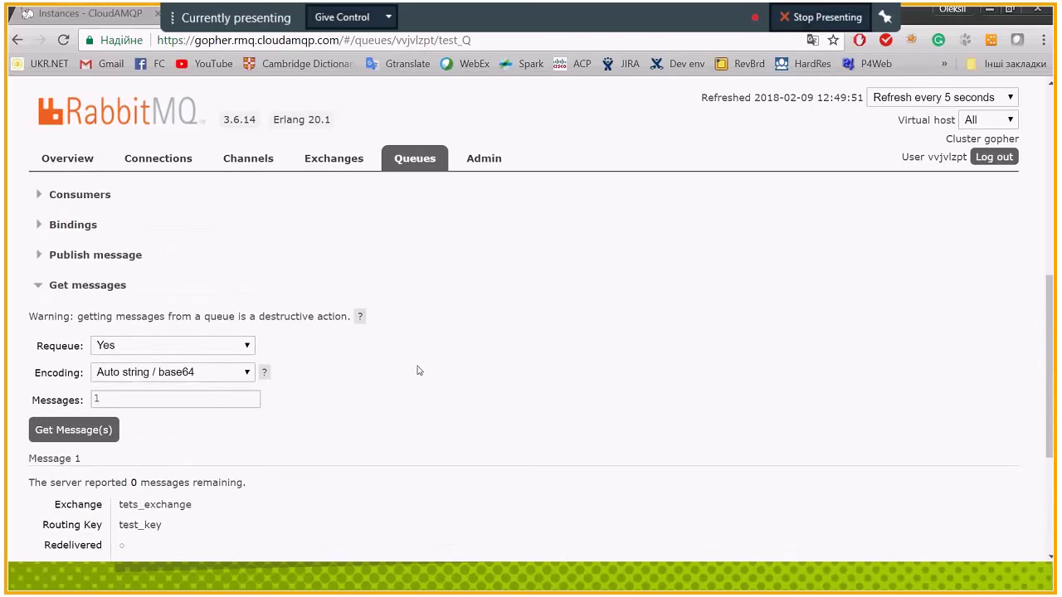
pyautogui.scroll(-2, 421, 368)
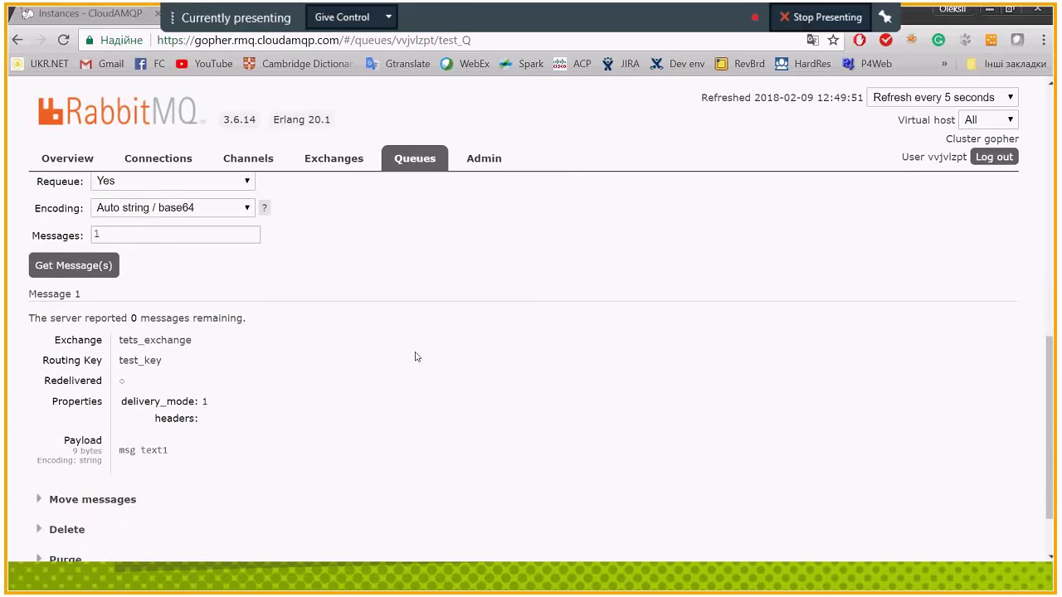
pyautogui.scroll(-1, 416, 357)
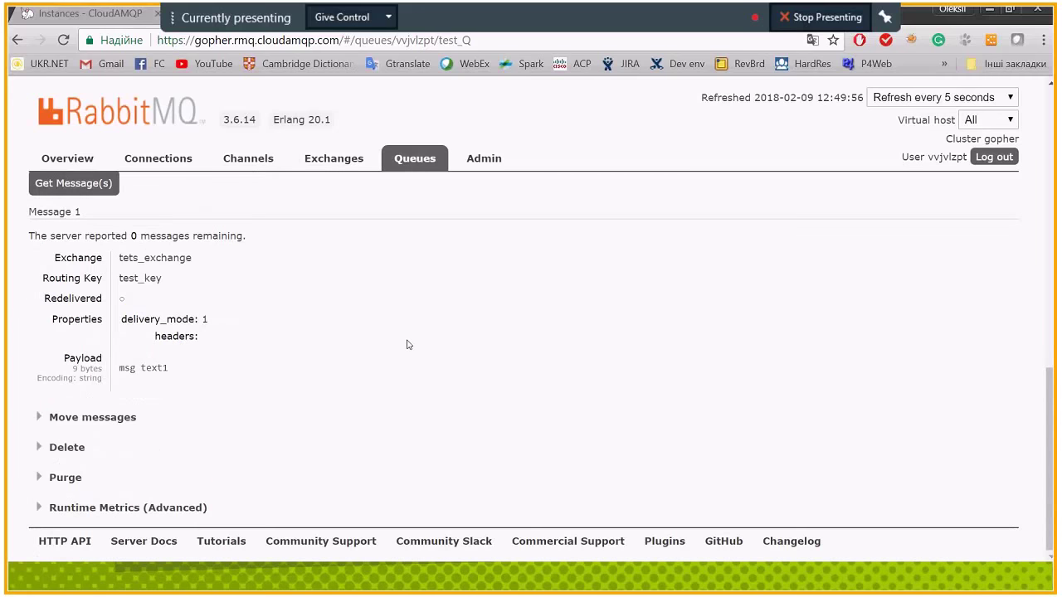
# - Look over the exchanges list and the queues list, and switch to the RabbitMQ presentation in Google Slides
pyautogui.scroll(5, 408, 341)
pyautogui.click(348, 161)
pyautogui.scroll(-1, 254, 340)
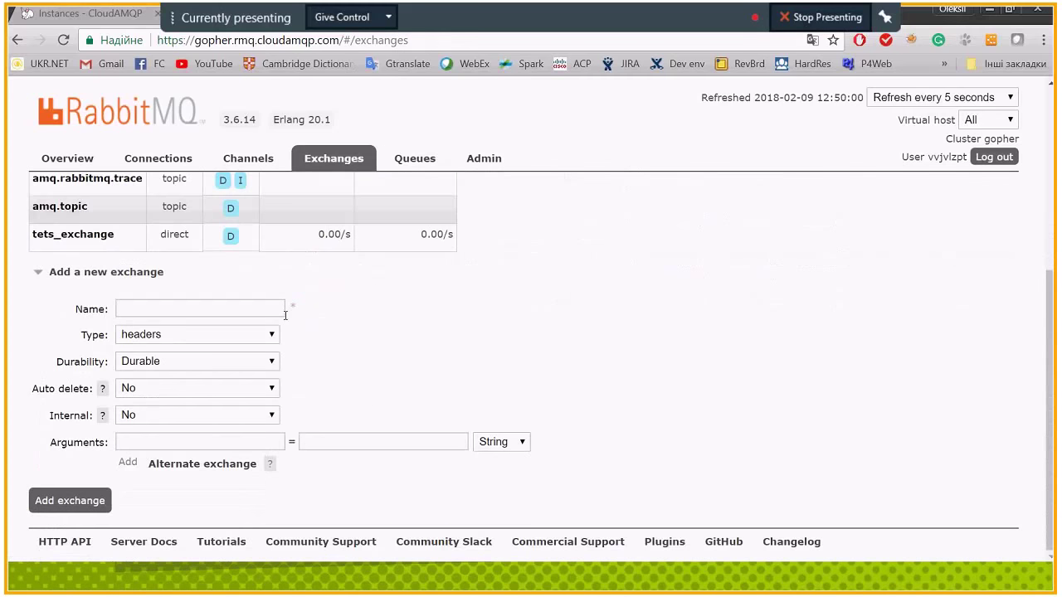
pyautogui.click(415, 158)
pyautogui.hotkey('alt', 'Tab')
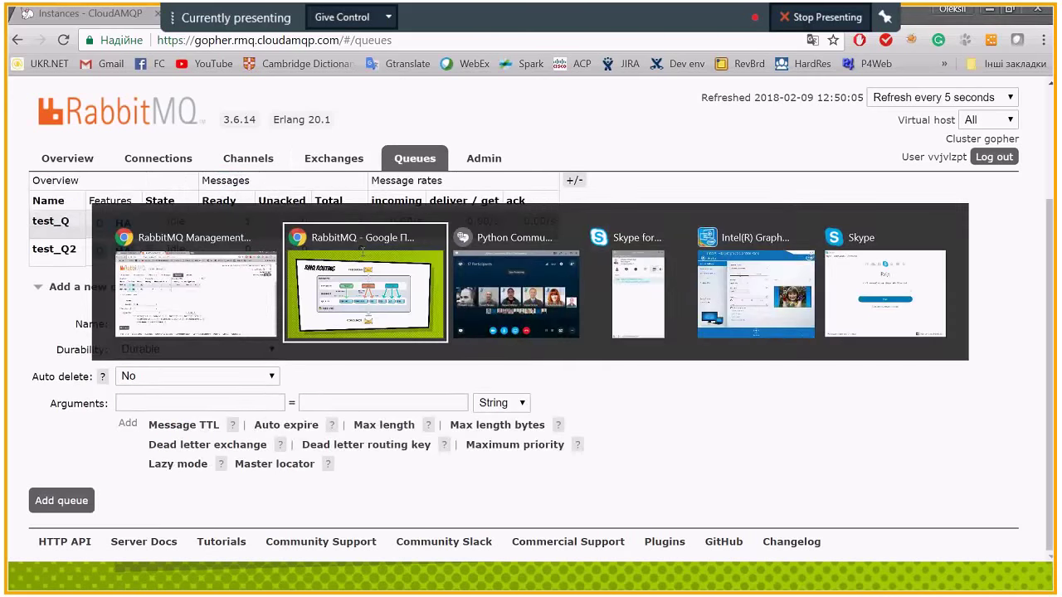